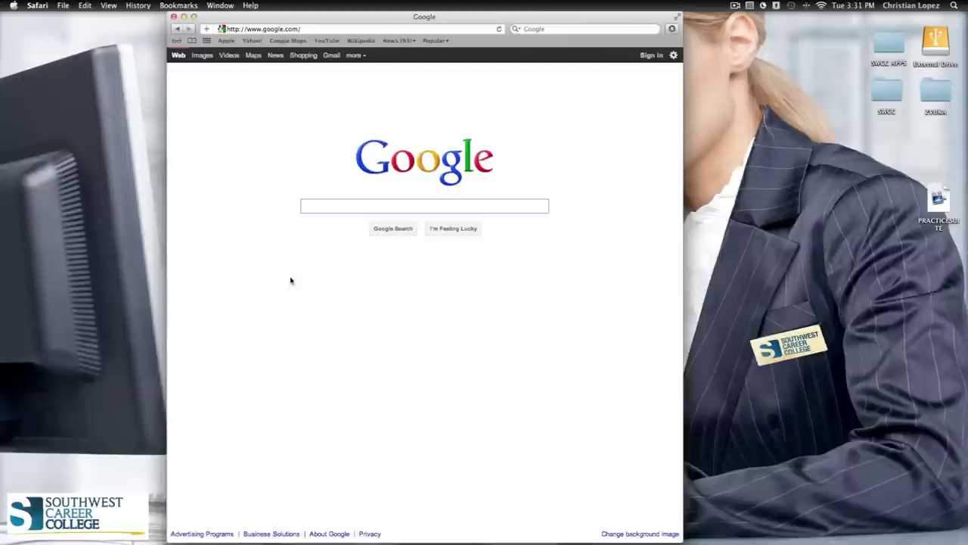
click(318, 28)
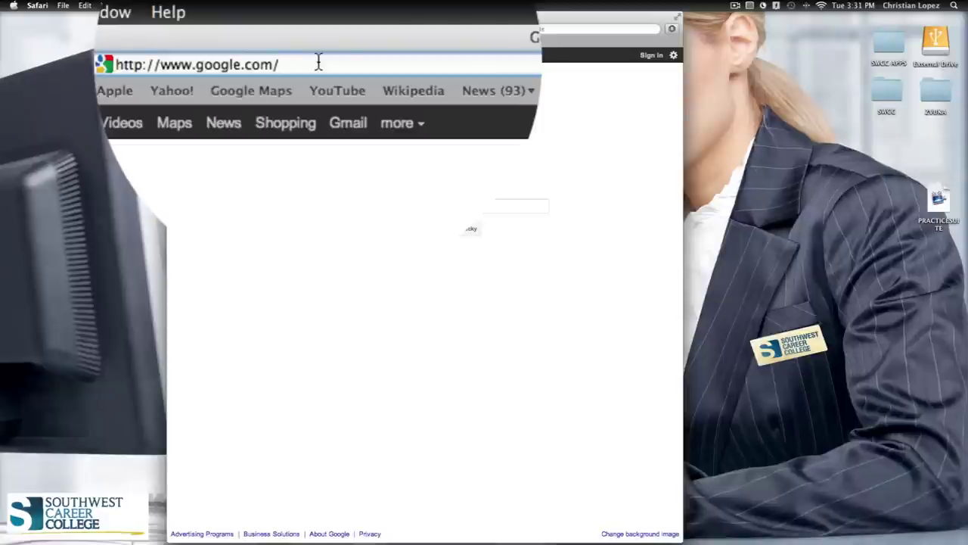
key(BackSpace)
key(BackSpace)
key(BackSpace)
key(BackSpace)
key(BackSpace)
key(BackSpace)
key(BackSpace)
key(BackSpace)
key(BackSpace)
key(BackSpace)
key(BackSpace)
key(BackSpace)
key(BackSpace)
key(BackSpace)
key(BackSpace)
key(BackSpace)
key(BackSpace)
key(BackSpace)
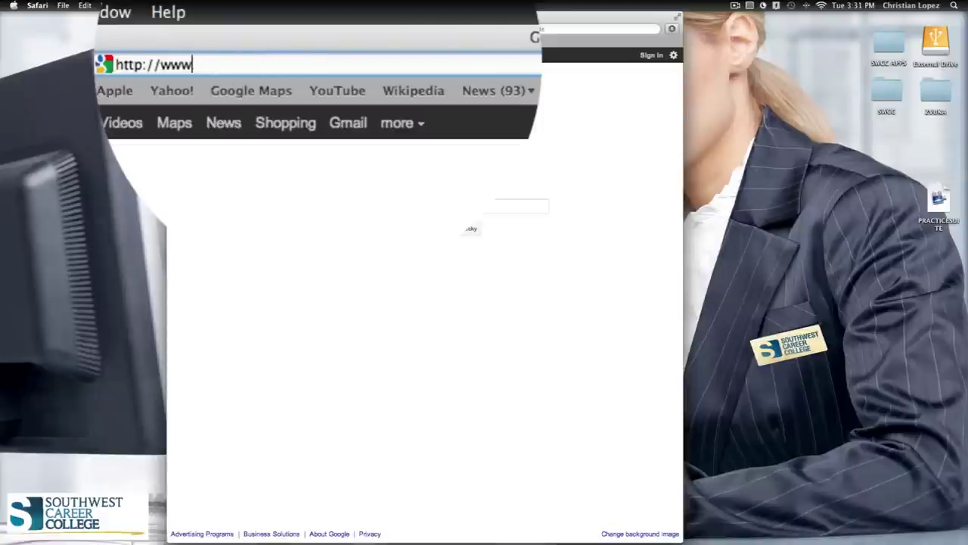
key(BackSpace)
key(BackSpace)
key(BackSpace)
key(BackSpace)
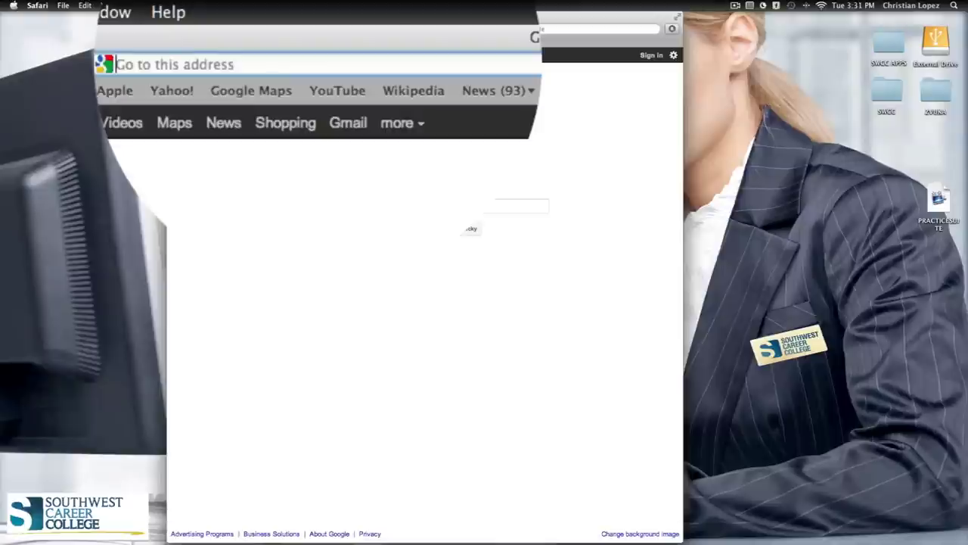
text(practicesuite.com/)
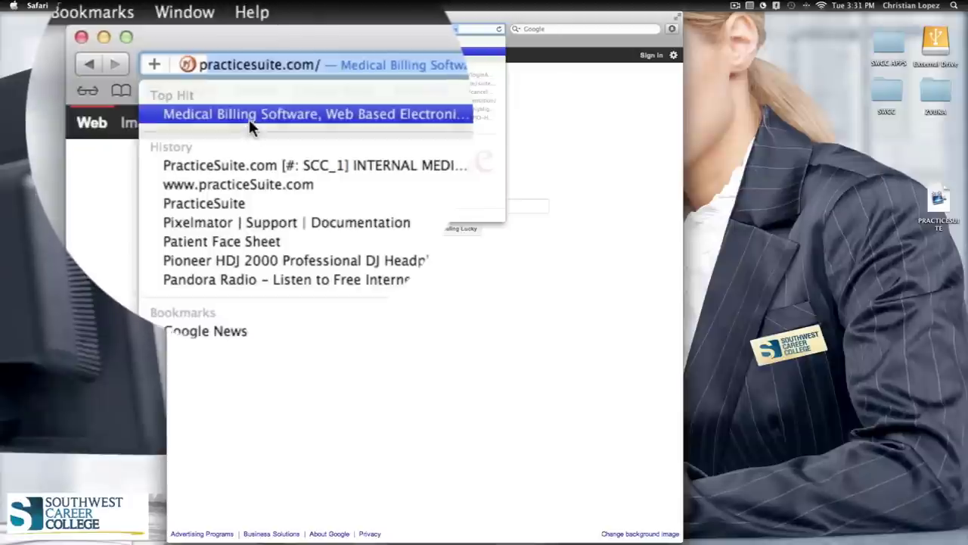
click(249, 118)
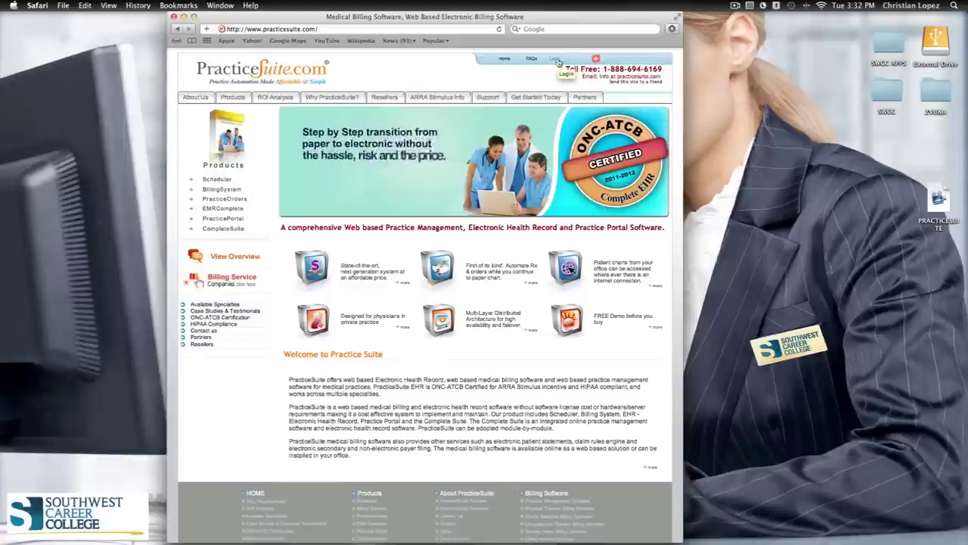
Log in to PracticeSuite with the class user name, password and account number
click(556, 59)
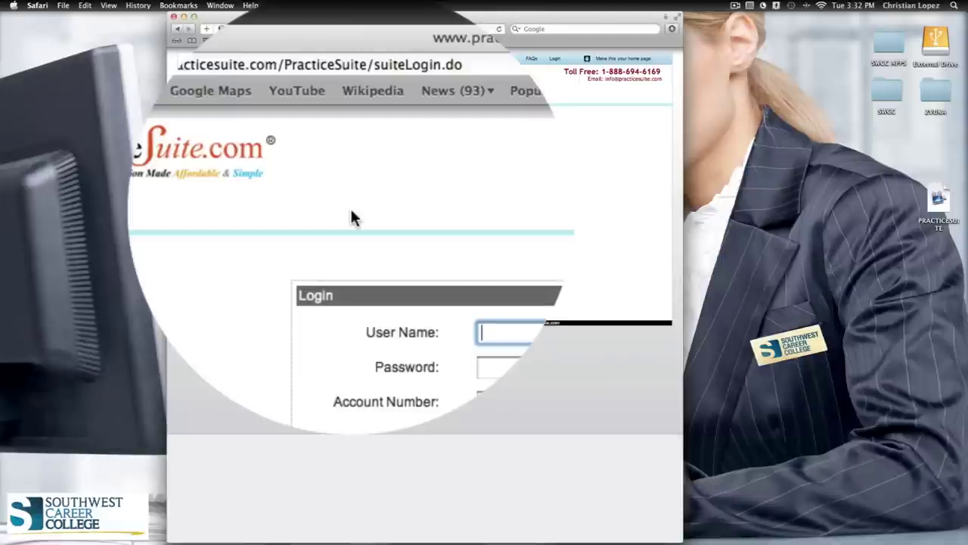
text(ehrc)
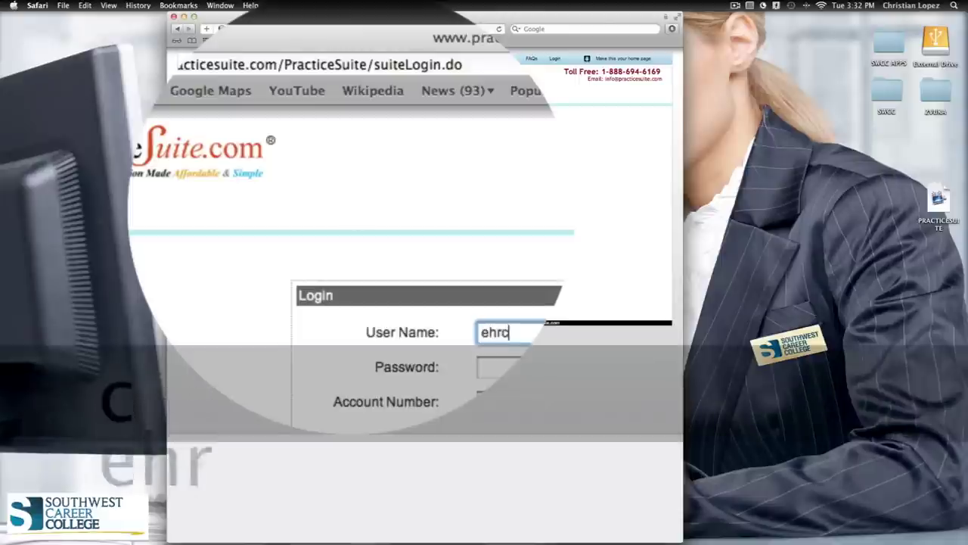
text(lass)
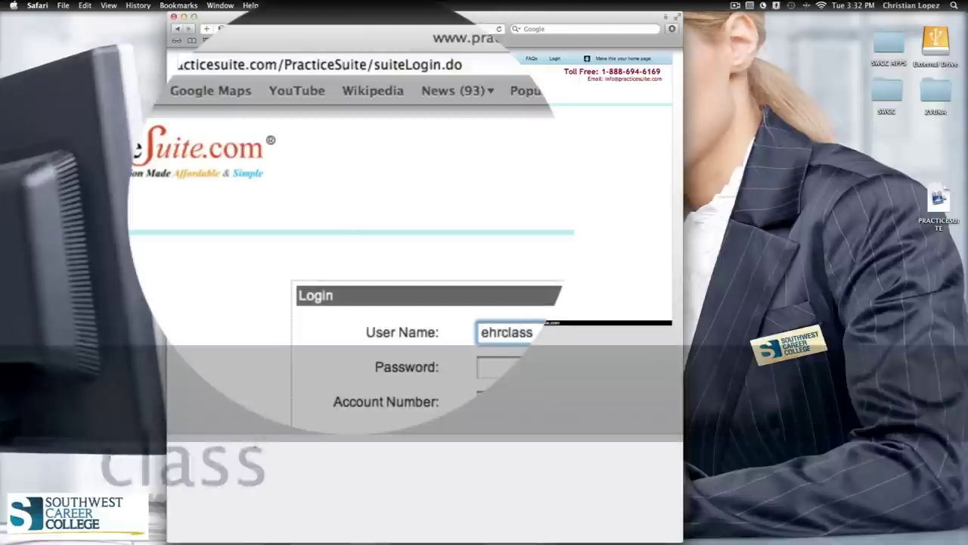
text(4)
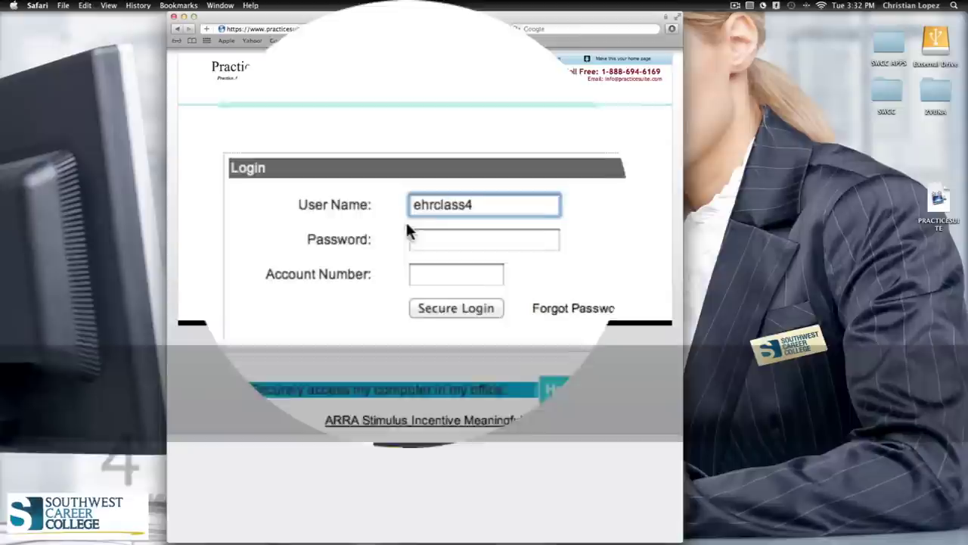
click(416, 222)
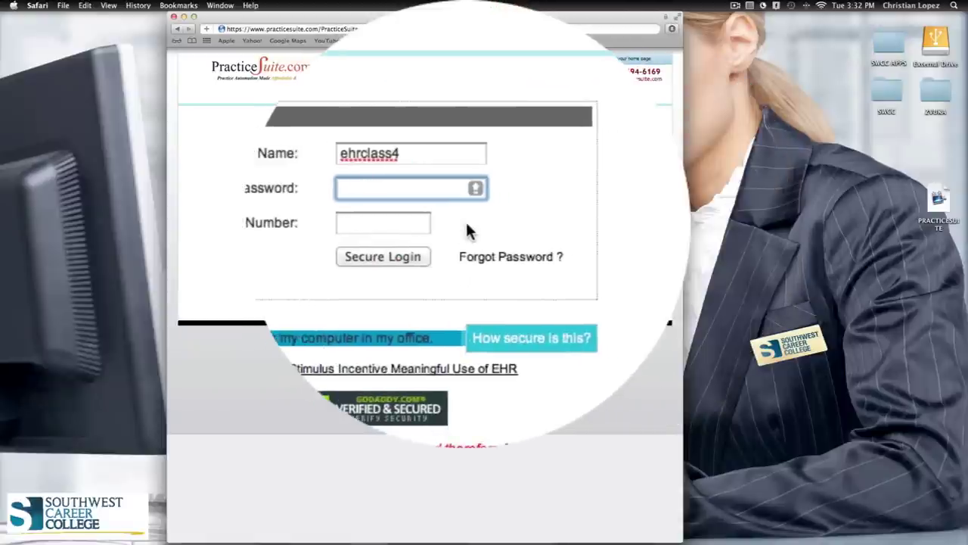
text(*********)
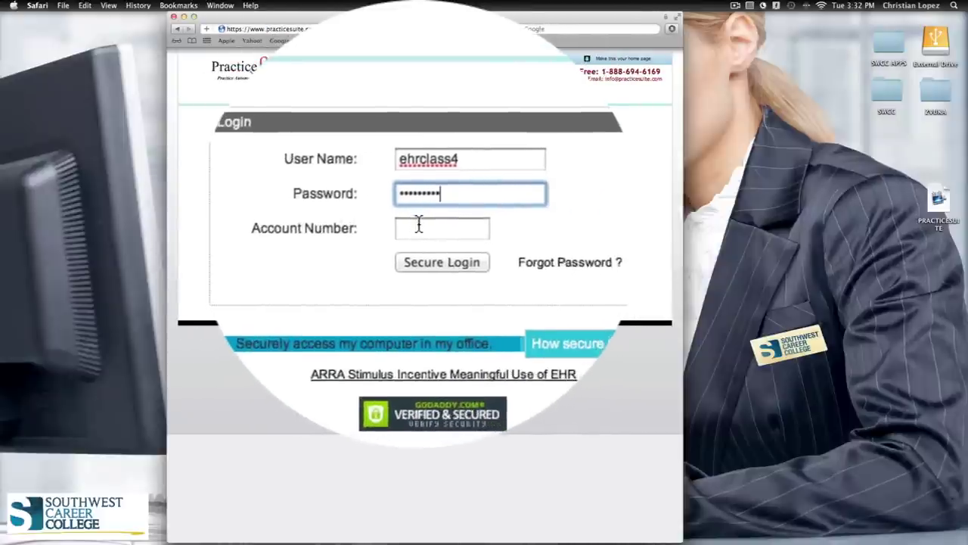
click(418, 224)
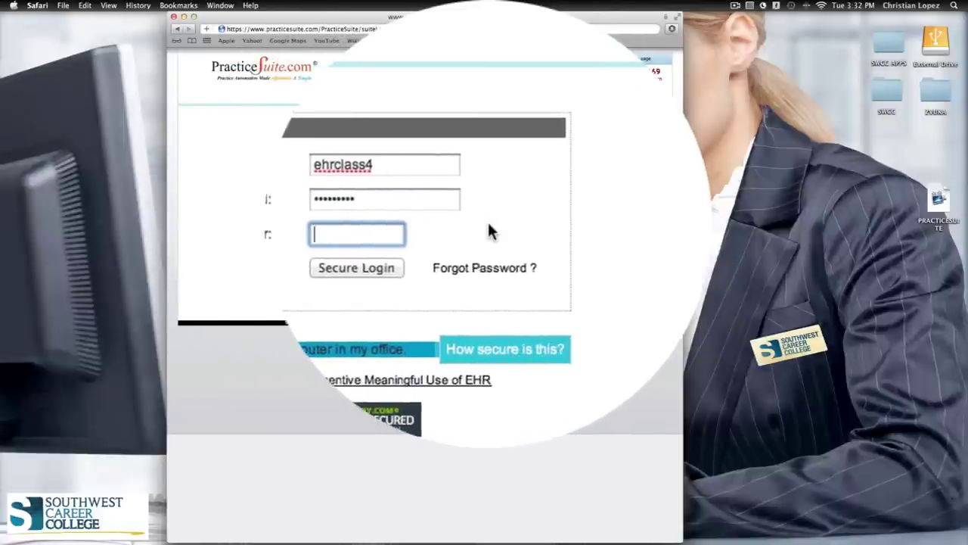
text(swc)
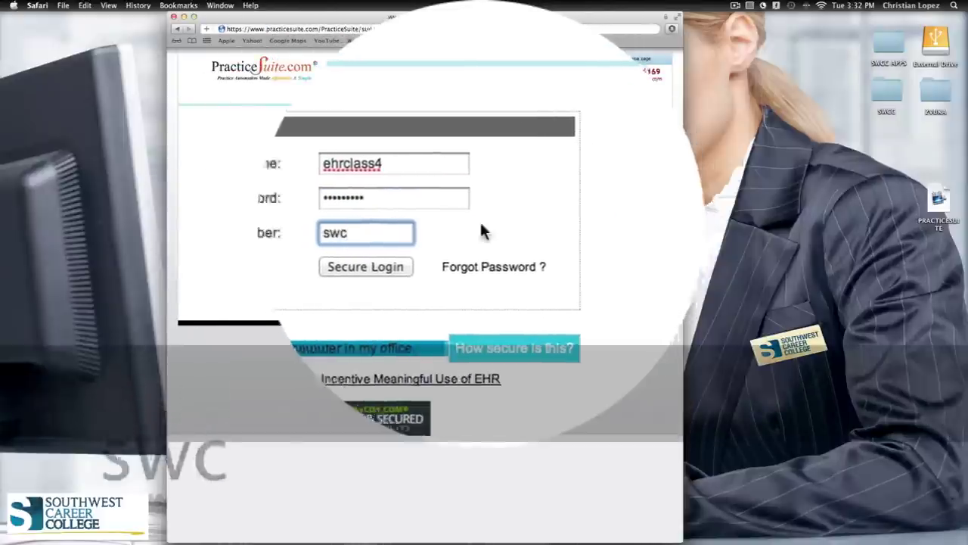
click(443, 224)
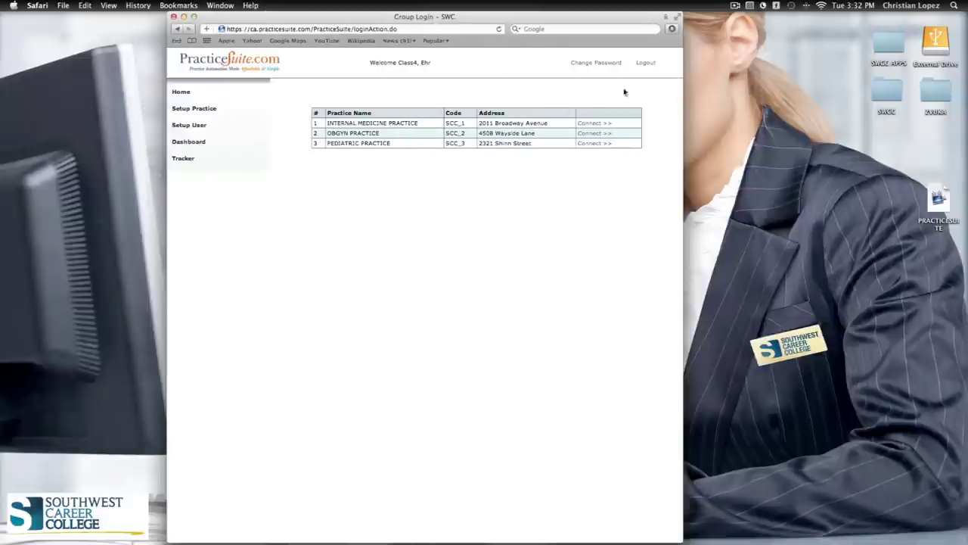
Make Safari full screen and connect to the INTERNAL MEDICINE PRACTICE
click(678, 16)
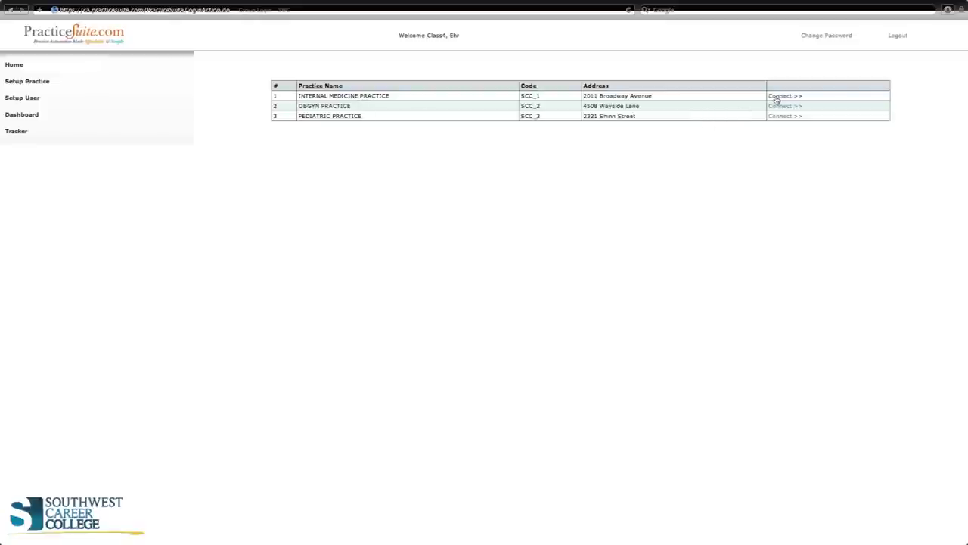
click(777, 99)
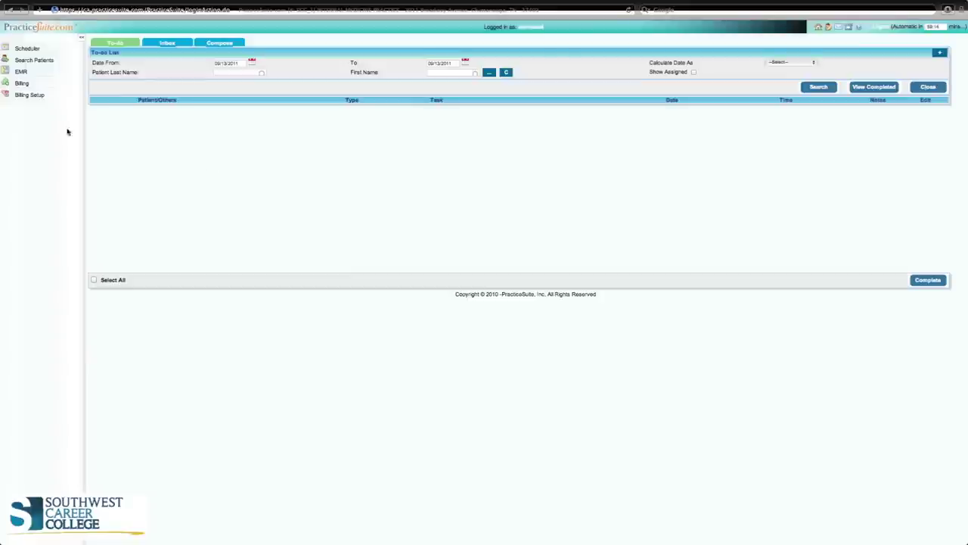
Open the Appointment Scheduler showing Tuesday 09/13/2011 for Internal Medicine
click(31, 50)
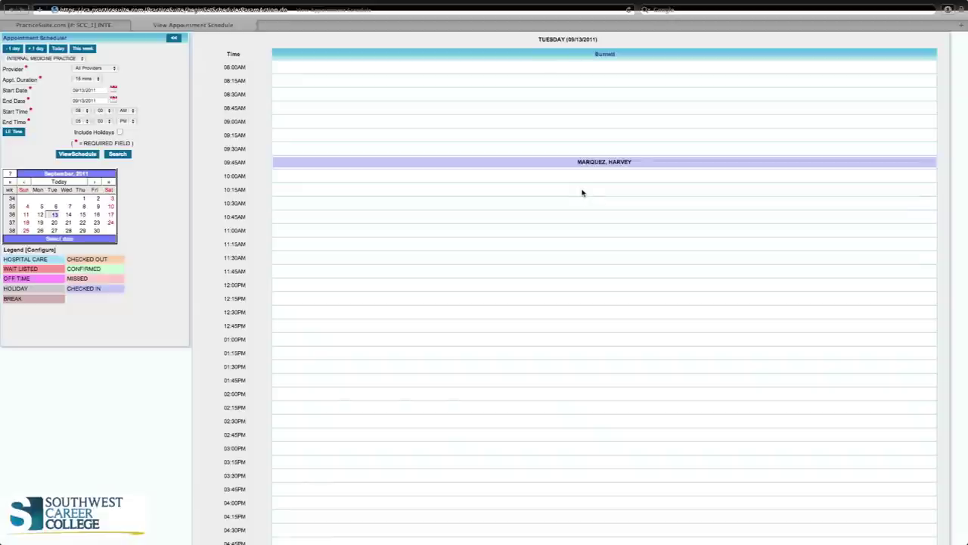
Close the stalled appointment tab and start a new appointment at 12:45 PM
click(583, 192)
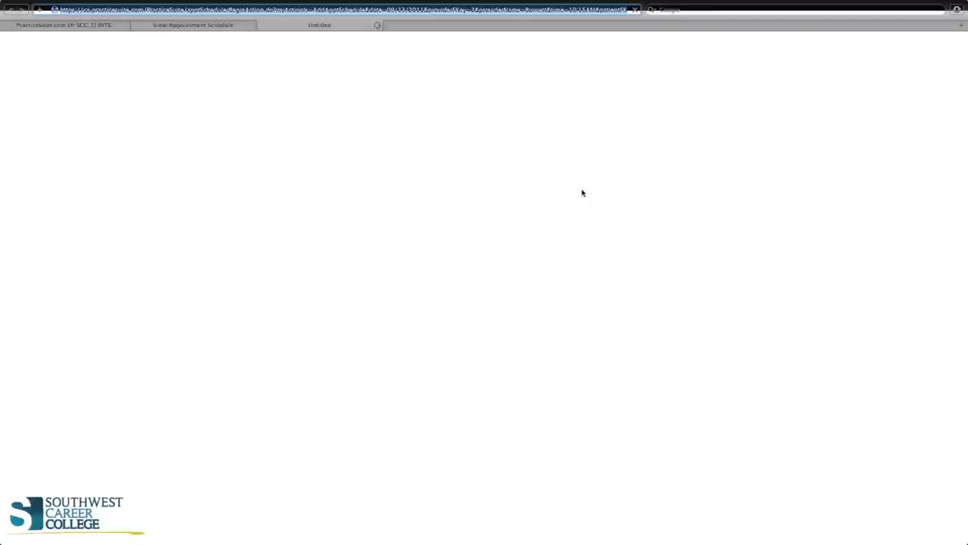
click(207, 28)
click(270, 30)
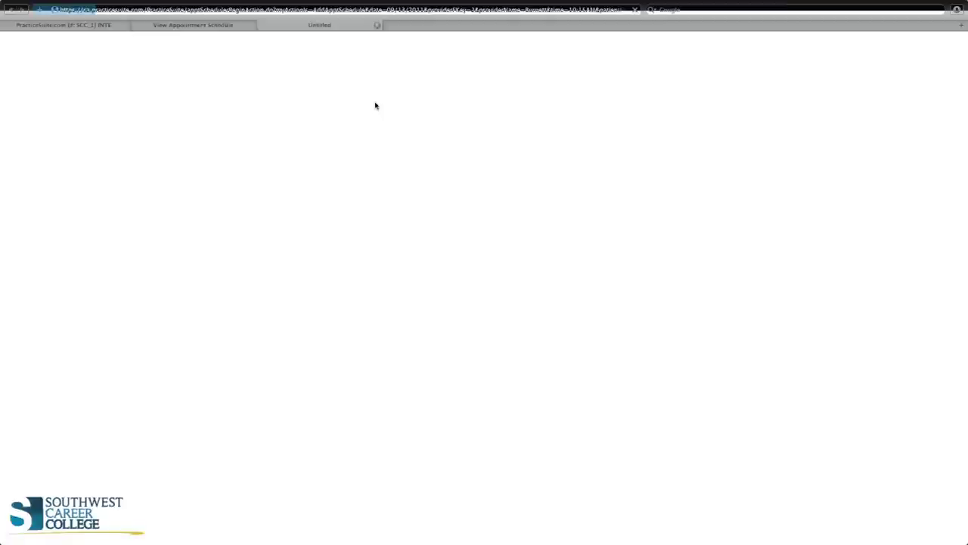
click(78, 26)
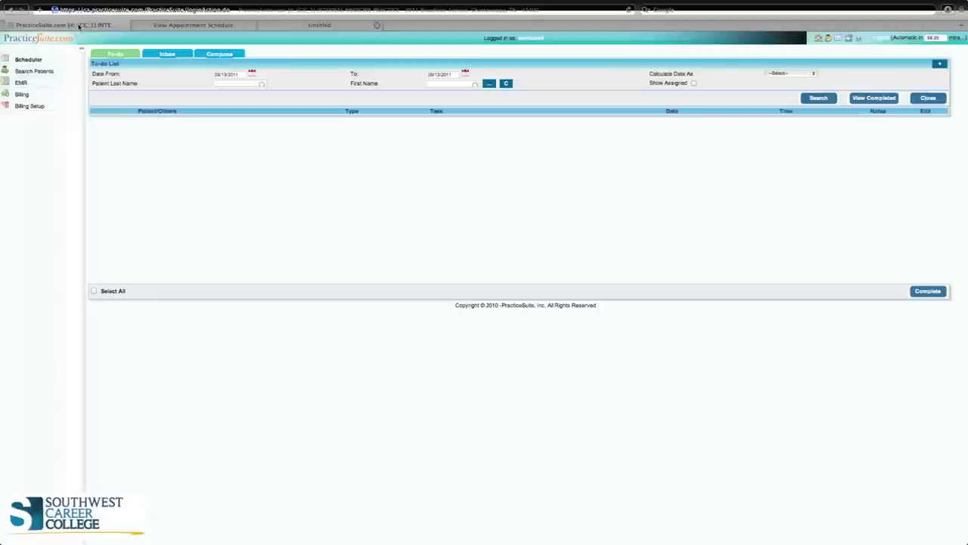
click(290, 30)
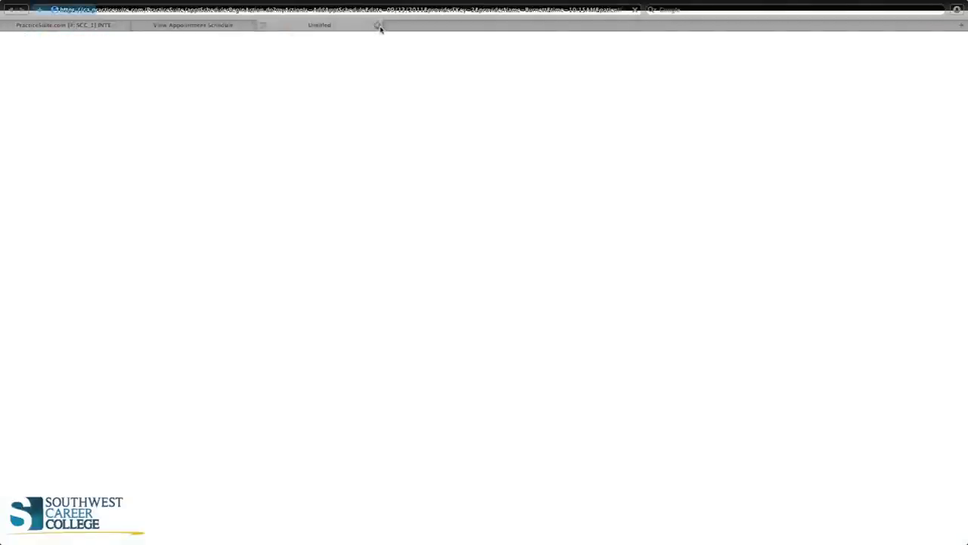
click(263, 26)
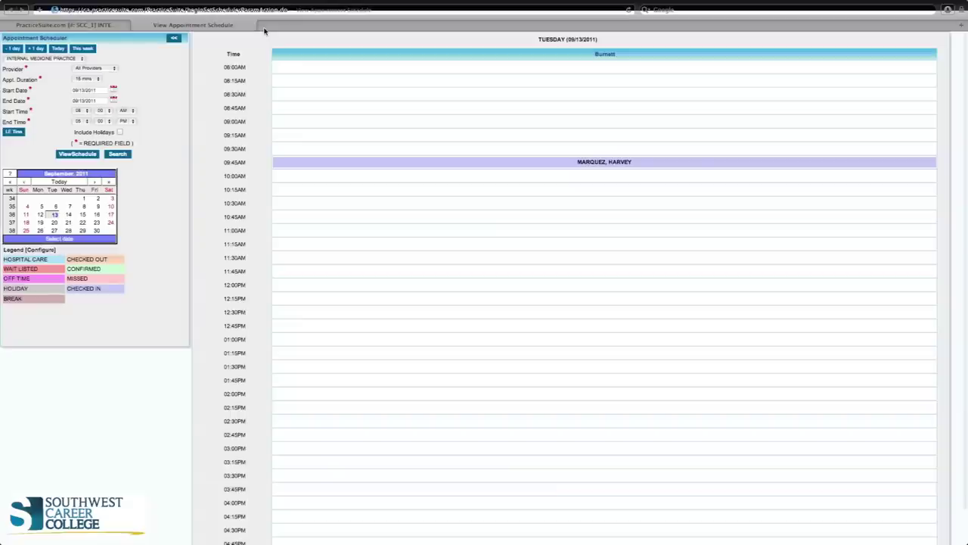
click(619, 323)
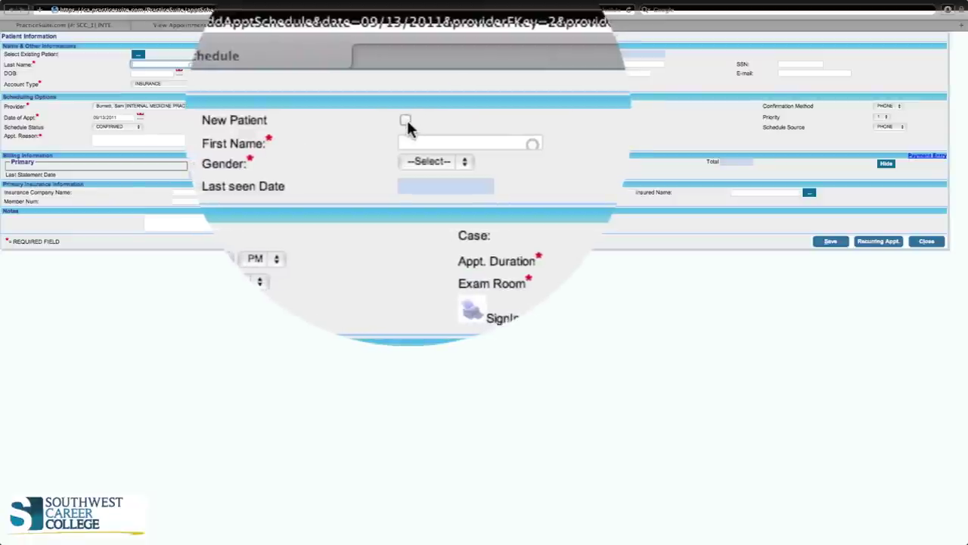
Mark the appointment as a new patient and enter the patient's last and first names
click(406, 121)
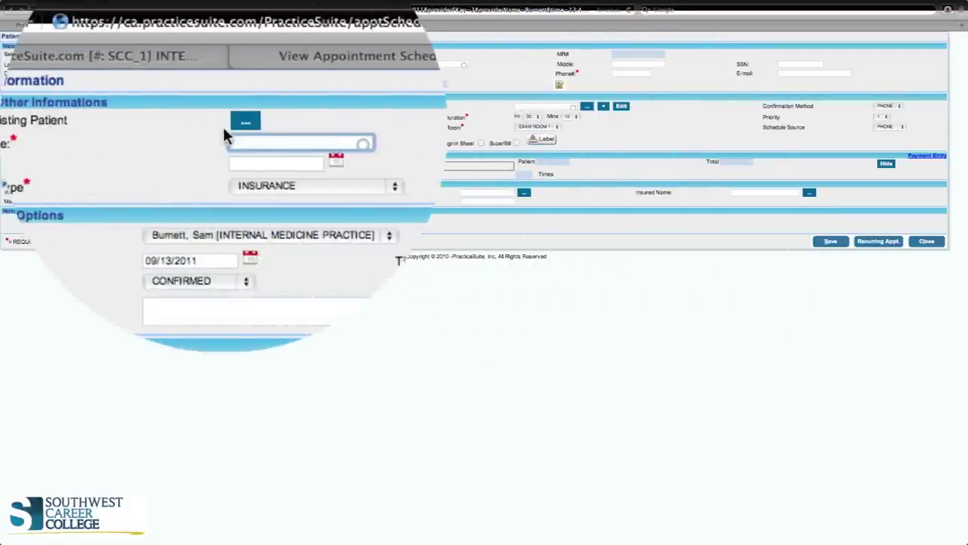
click(224, 143)
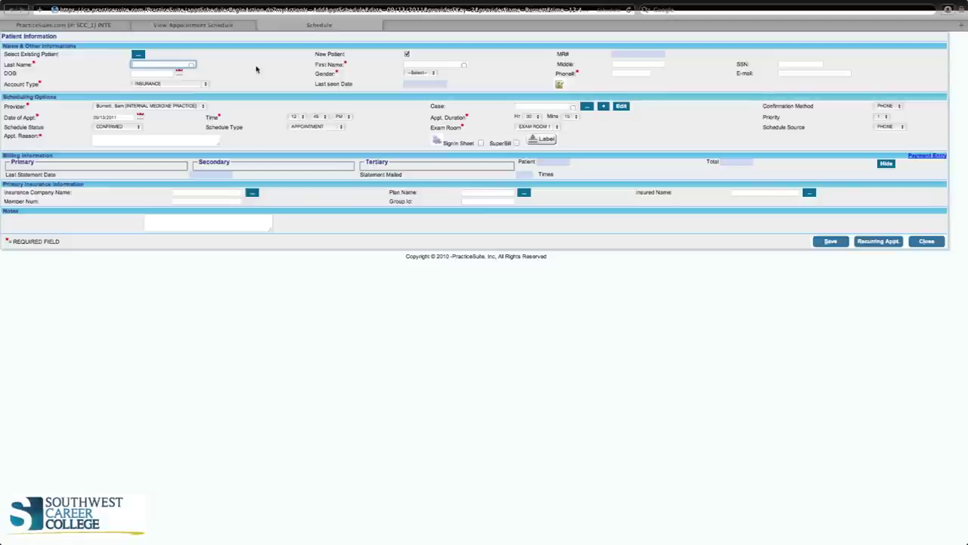
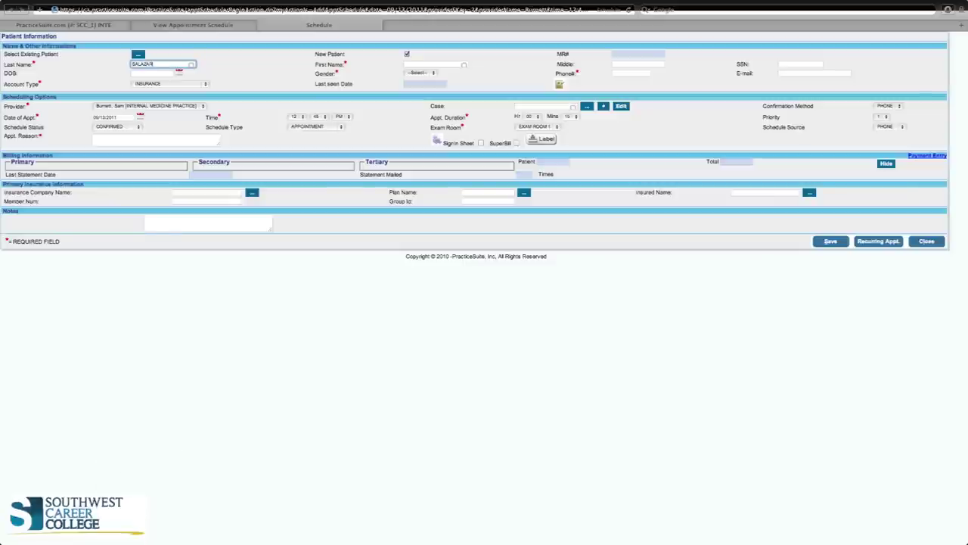
key(Tab)
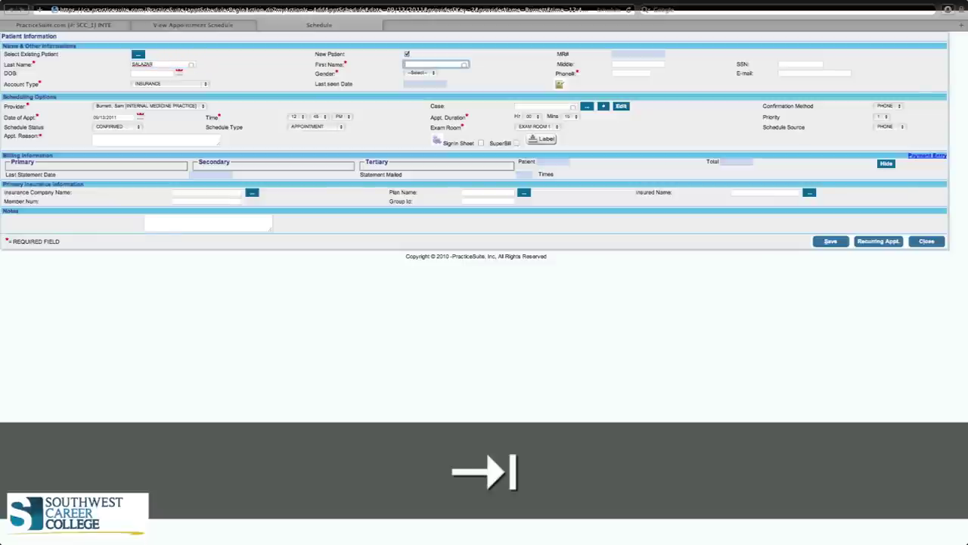
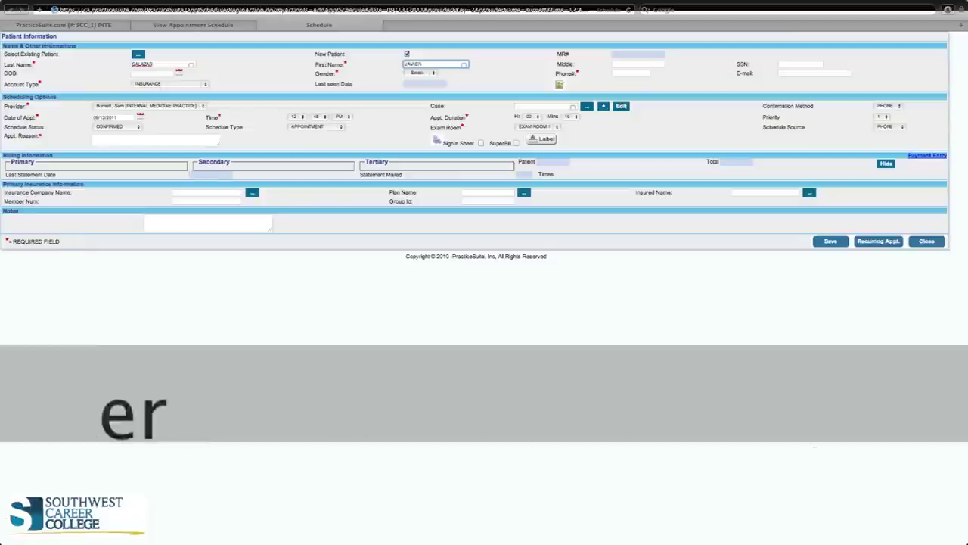
Enter the patient's Social Security number
click(794, 63)
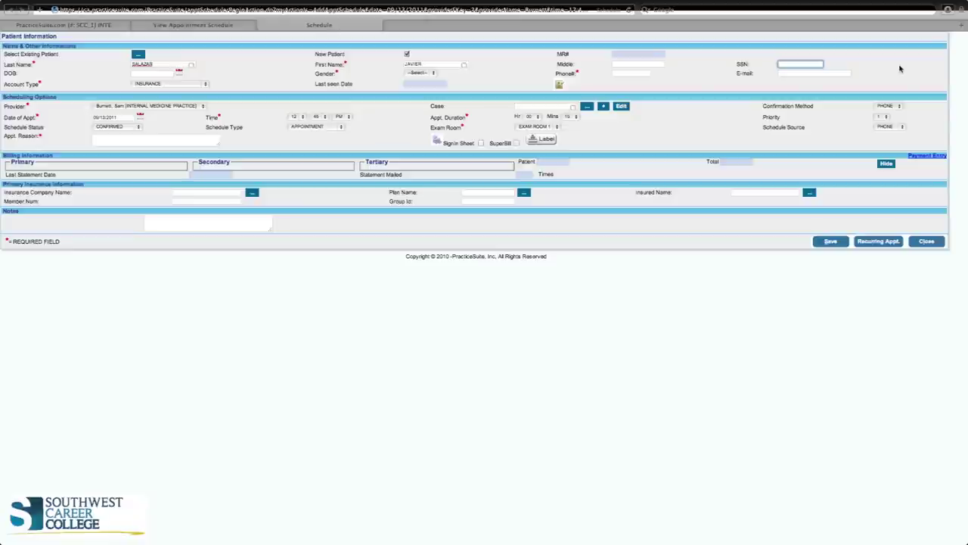
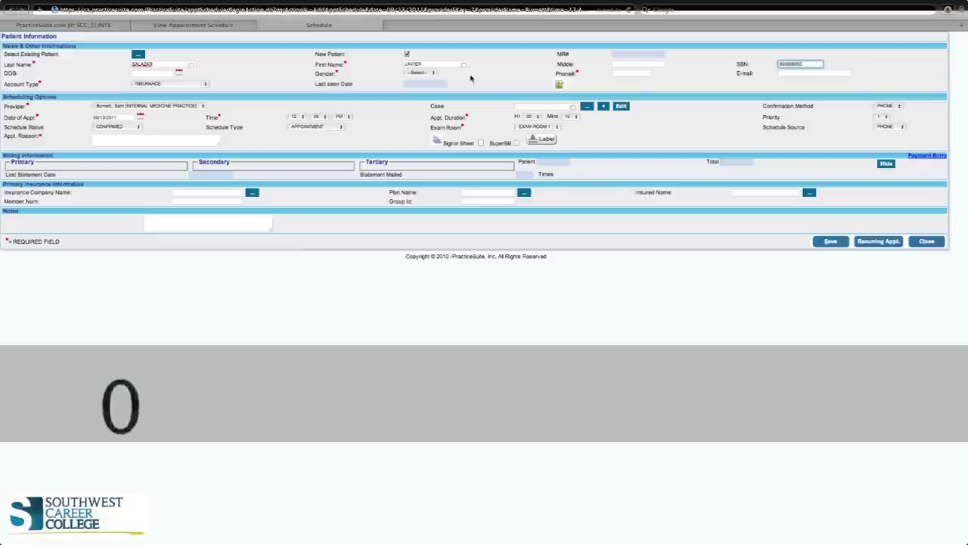
Set the date of birth to the 13th and the gender to Male
click(179, 73)
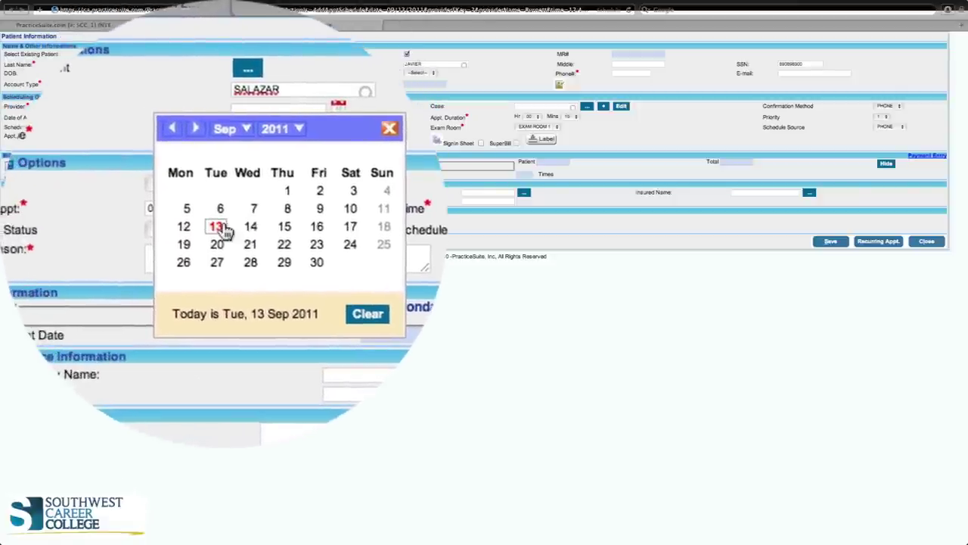
click(217, 227)
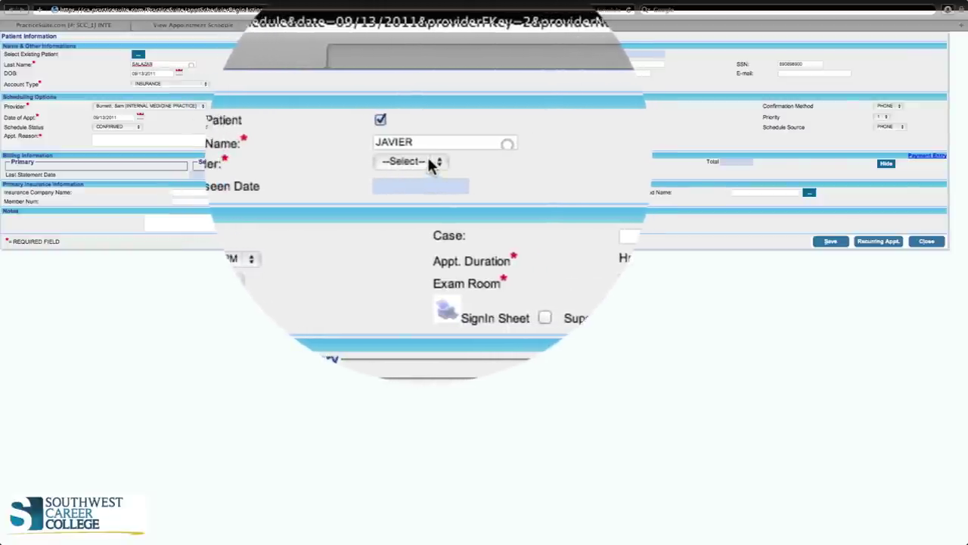
click(432, 162)
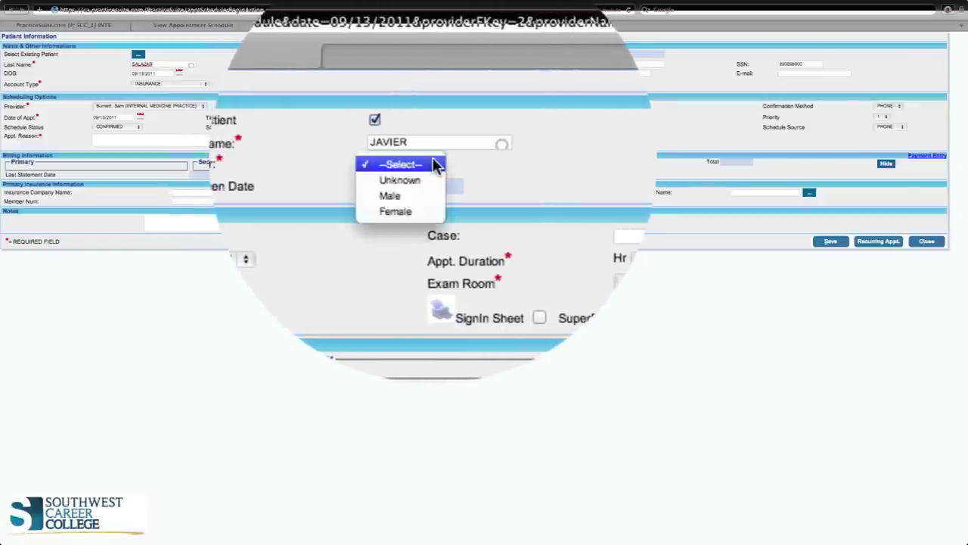
click(428, 198)
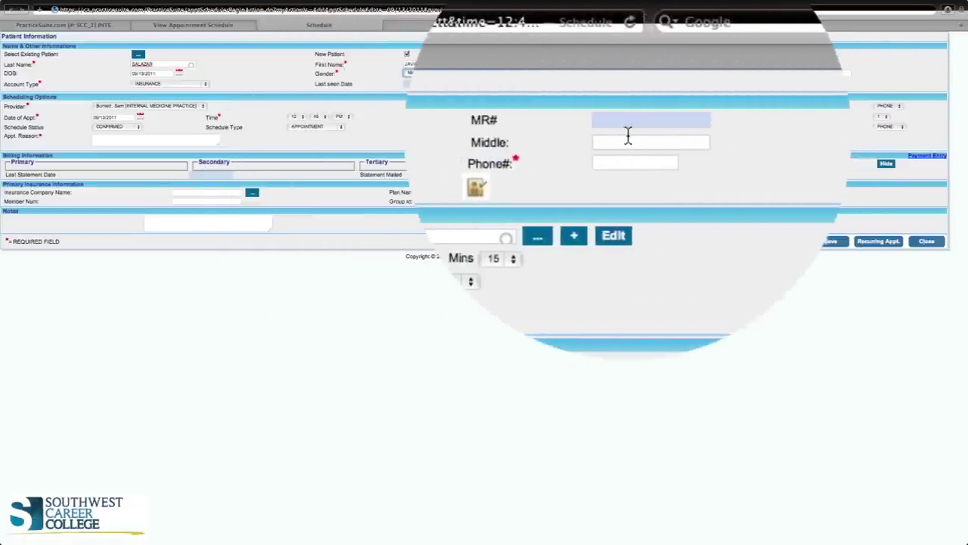
Fill in the patient's phone number and e-mail address
click(627, 161)
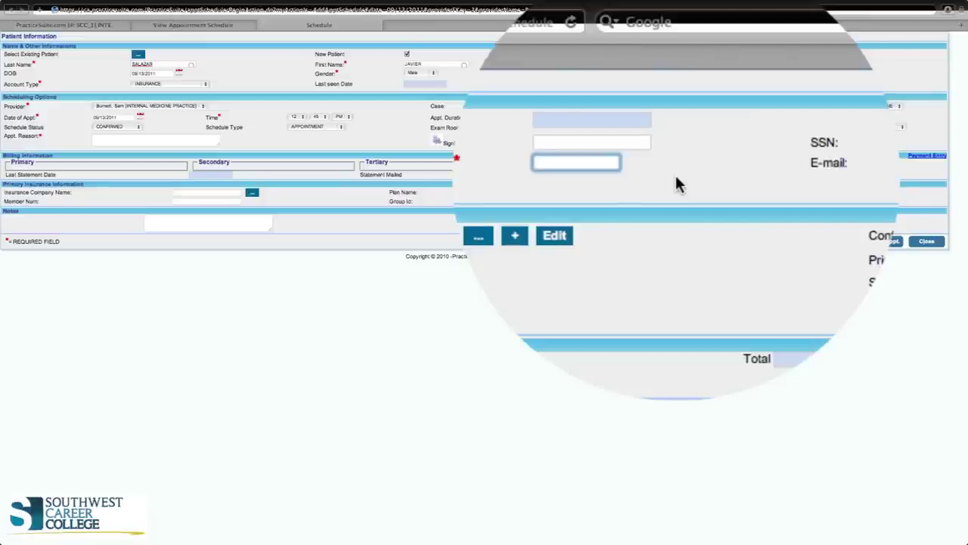
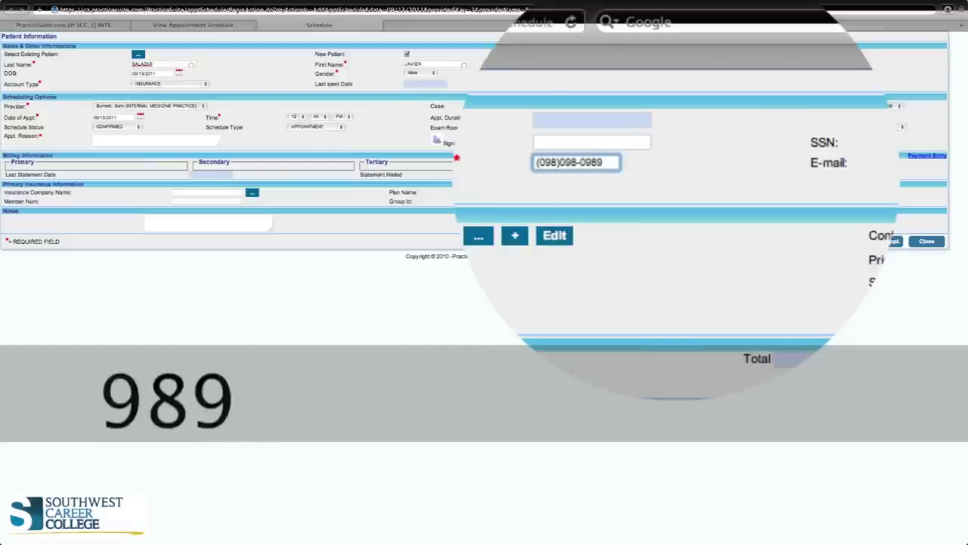
click(744, 165)
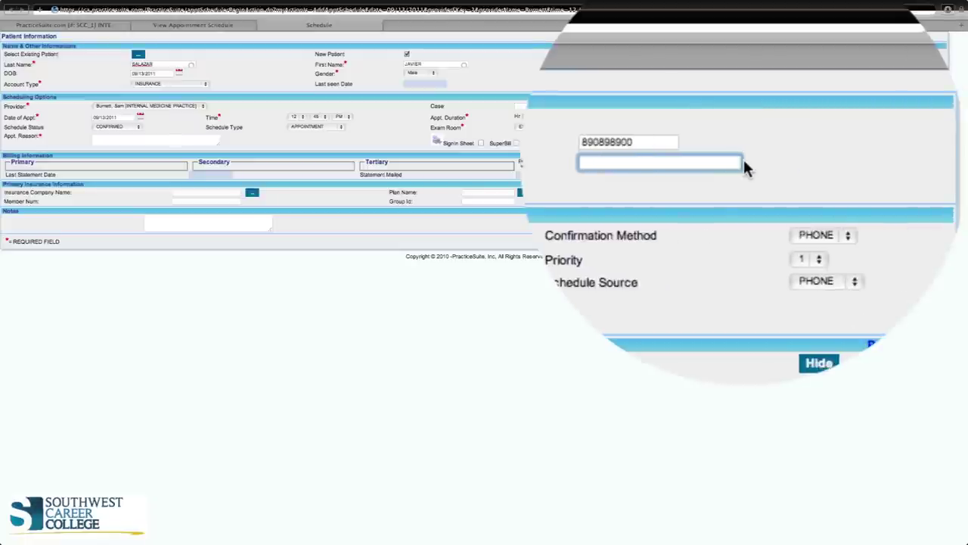
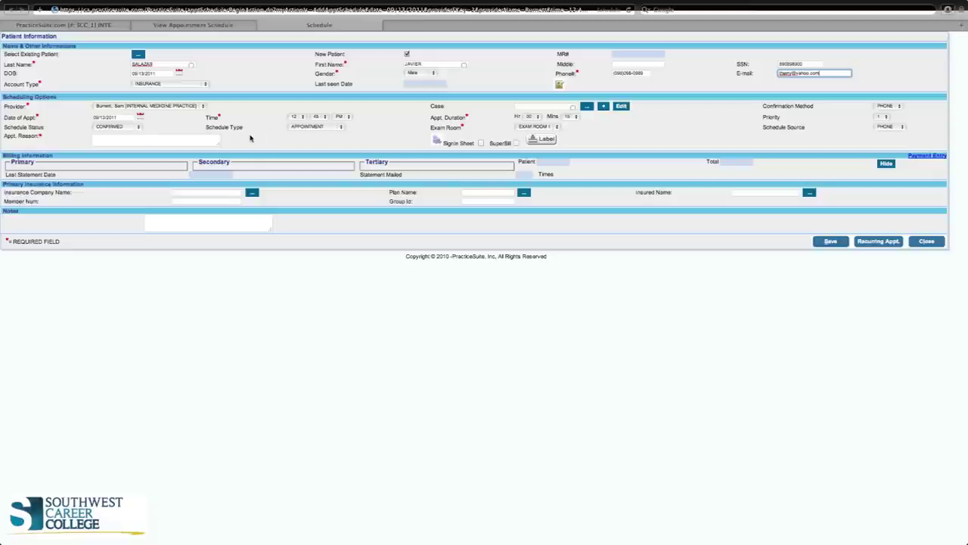
Keep the schedule status CONFIRMED and set the schedule type to NEW PATIENT
click(137, 128)
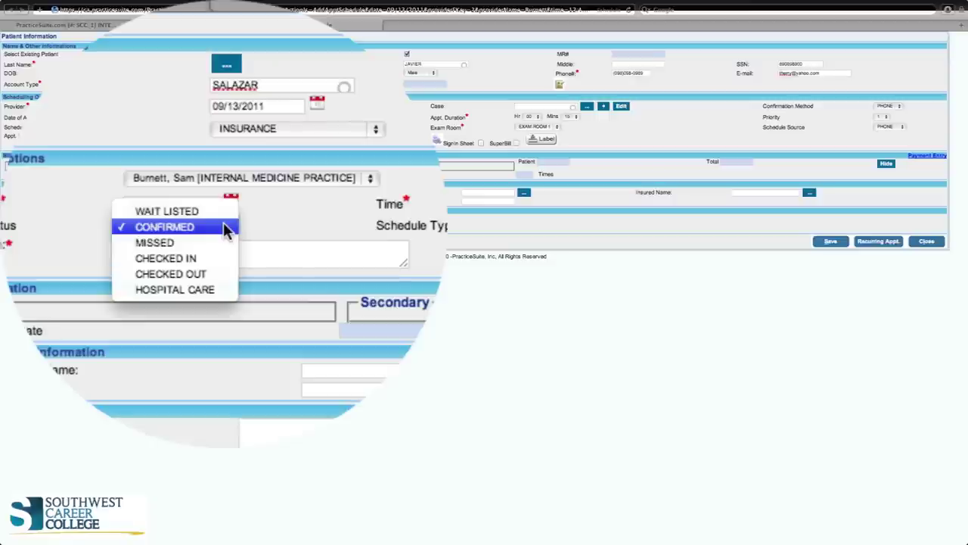
click(225, 227)
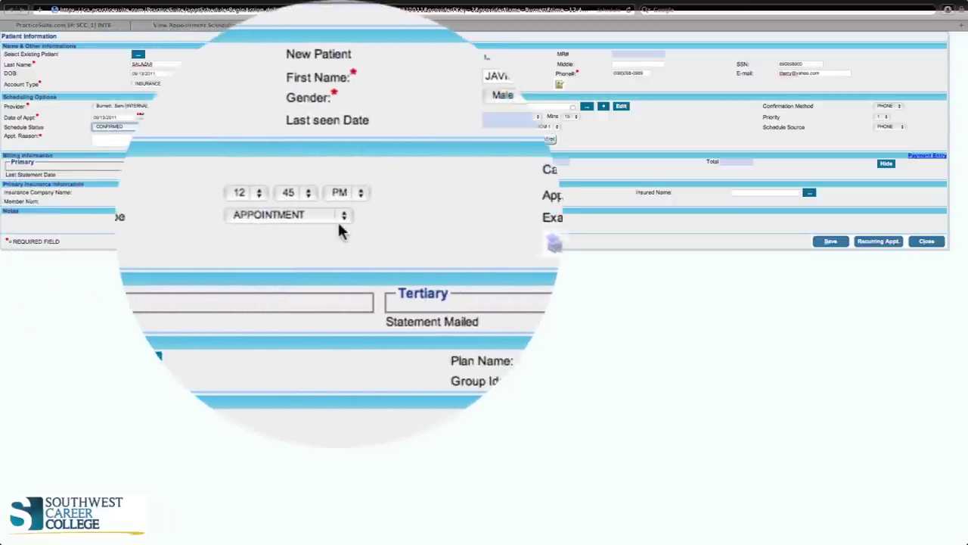
click(341, 223)
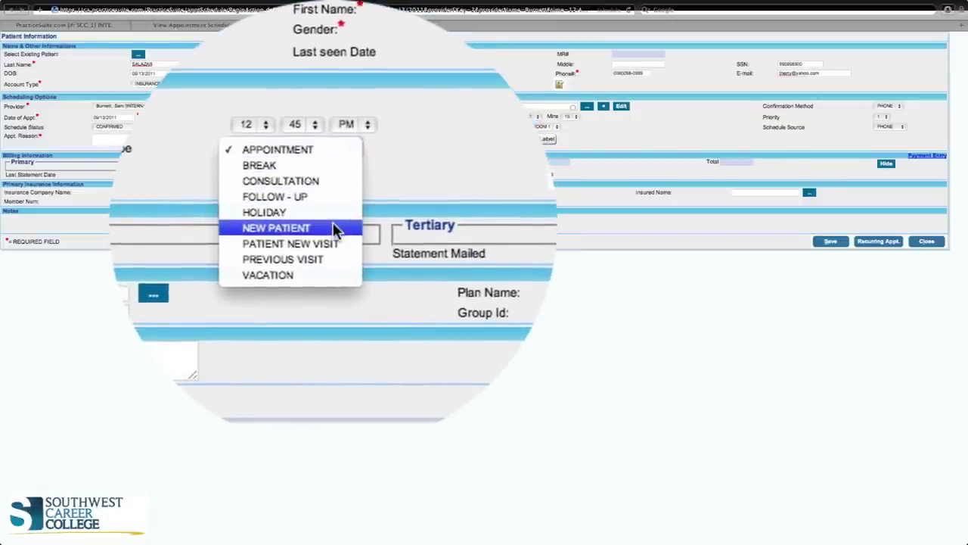
click(335, 228)
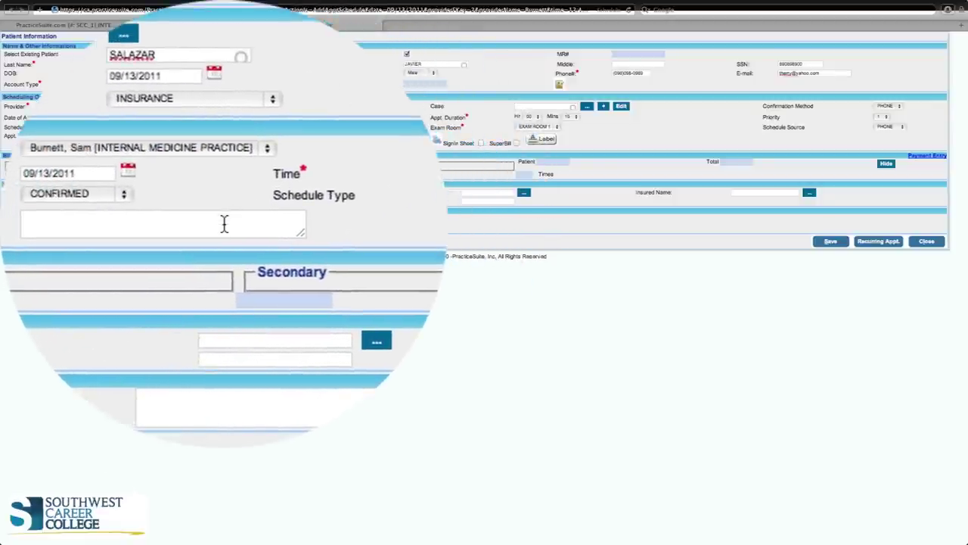
Set reason 'headaches, nausea, vomiting, sensitive to light' and tick SignIn Sheet and SuperBill
click(183, 140)
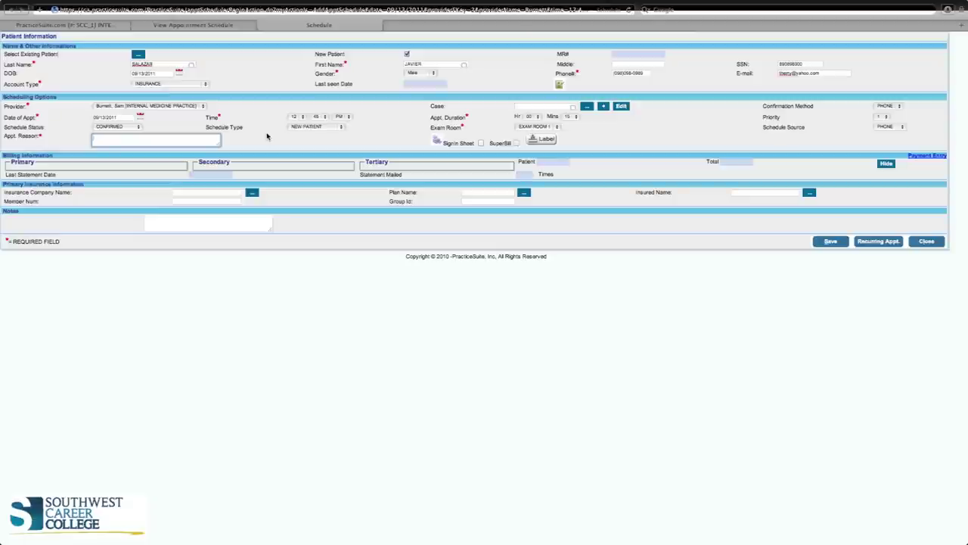
text(he)
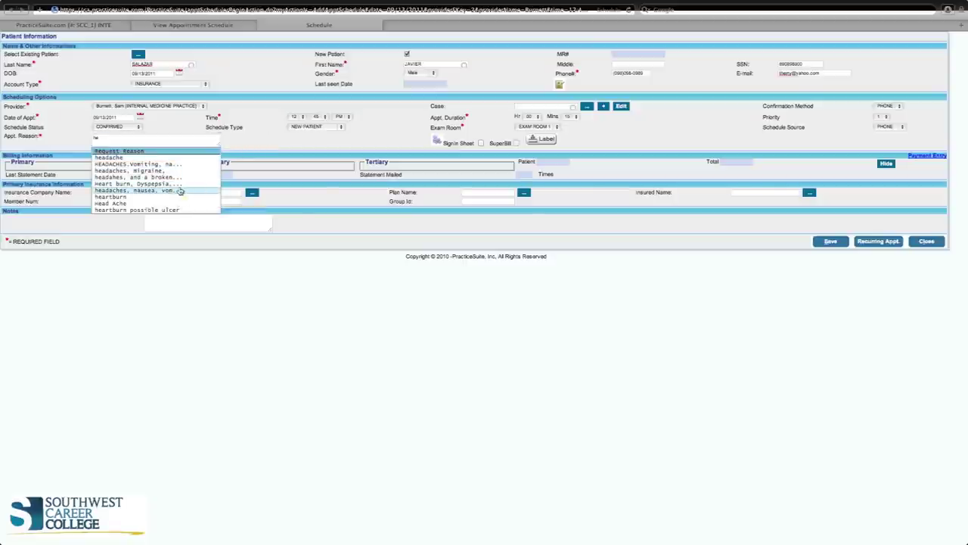
click(180, 191)
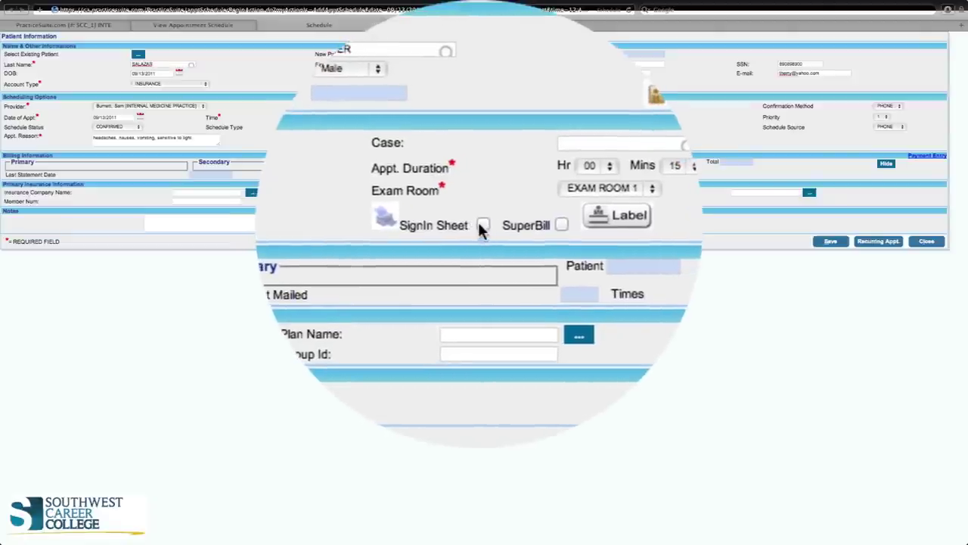
click(479, 223)
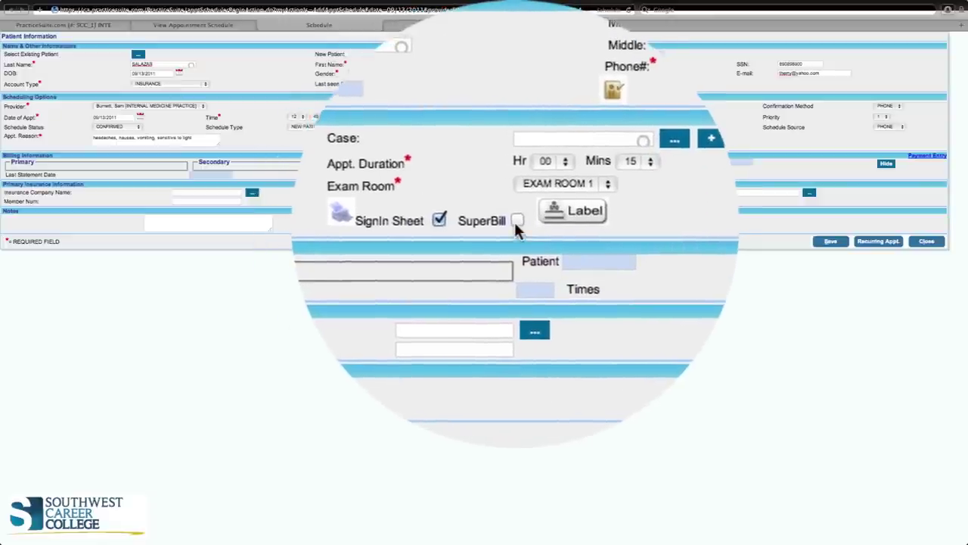
click(517, 222)
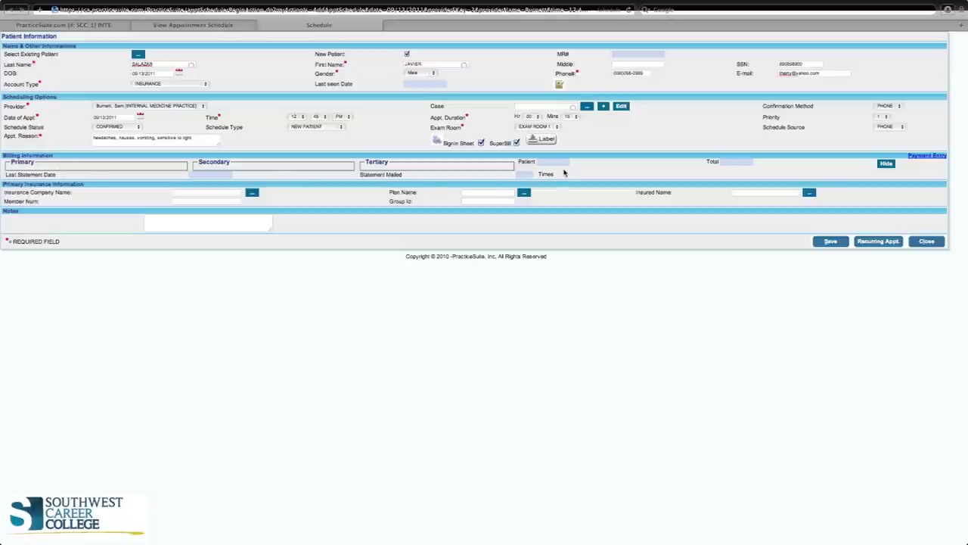
click(543, 141)
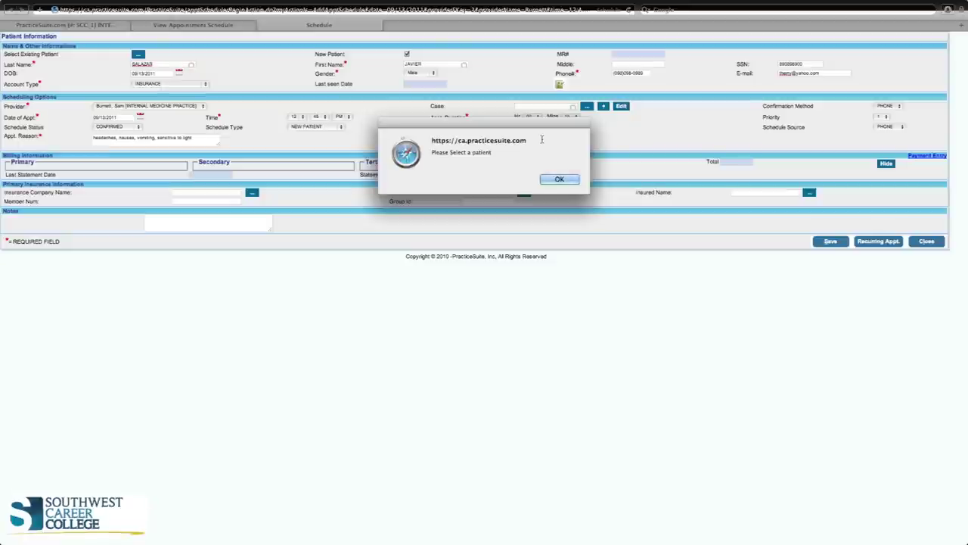
click(560, 179)
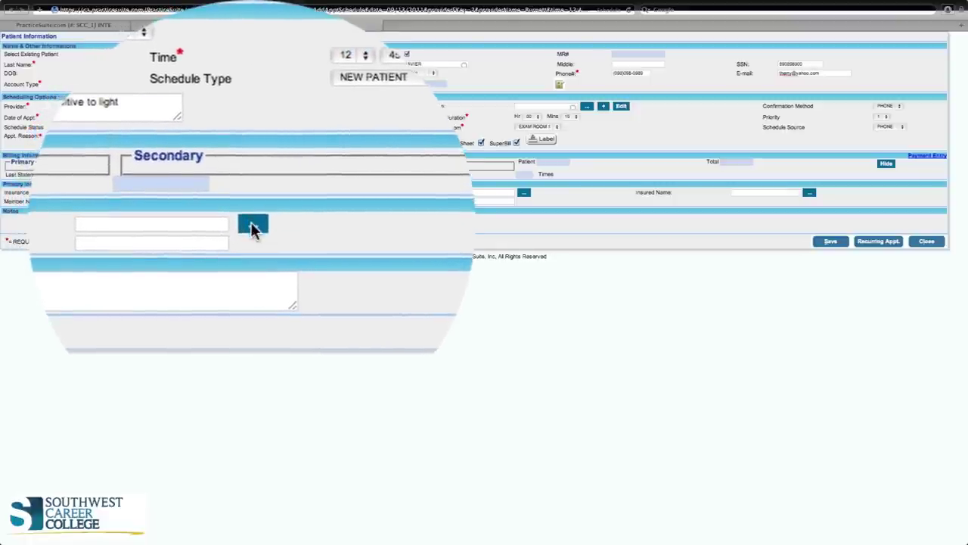
Search insurers starting with 'b' and choose BLUE CROSS BLUE SHIELD AK
click(253, 226)
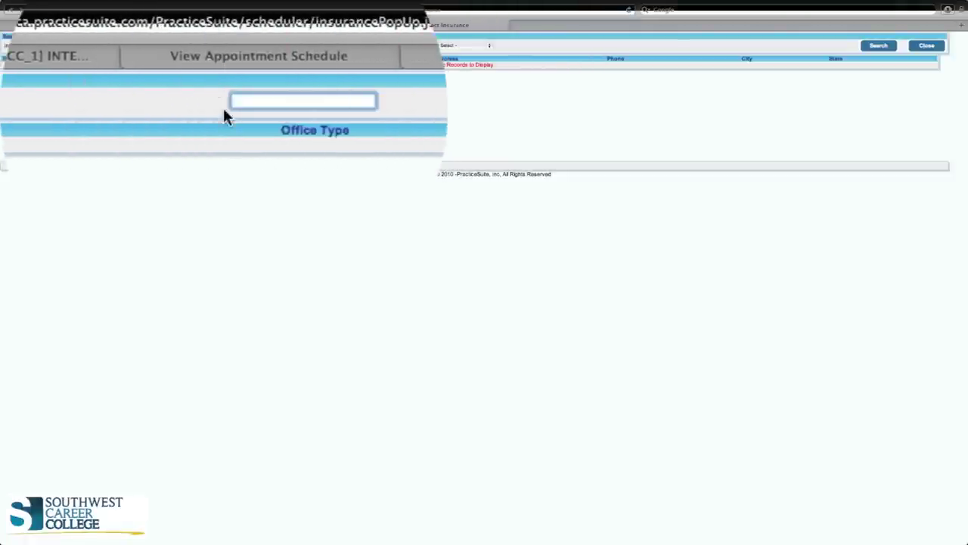
text(b)
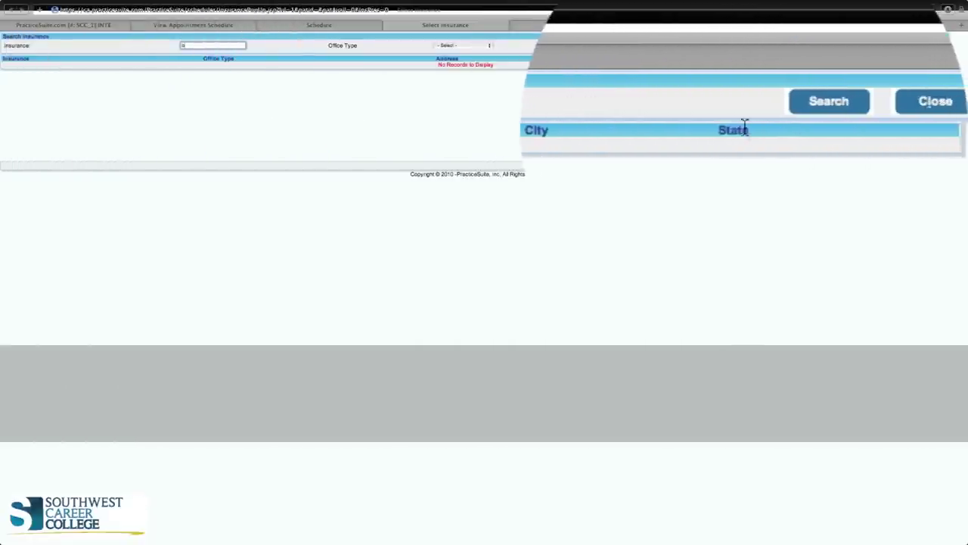
click(878, 46)
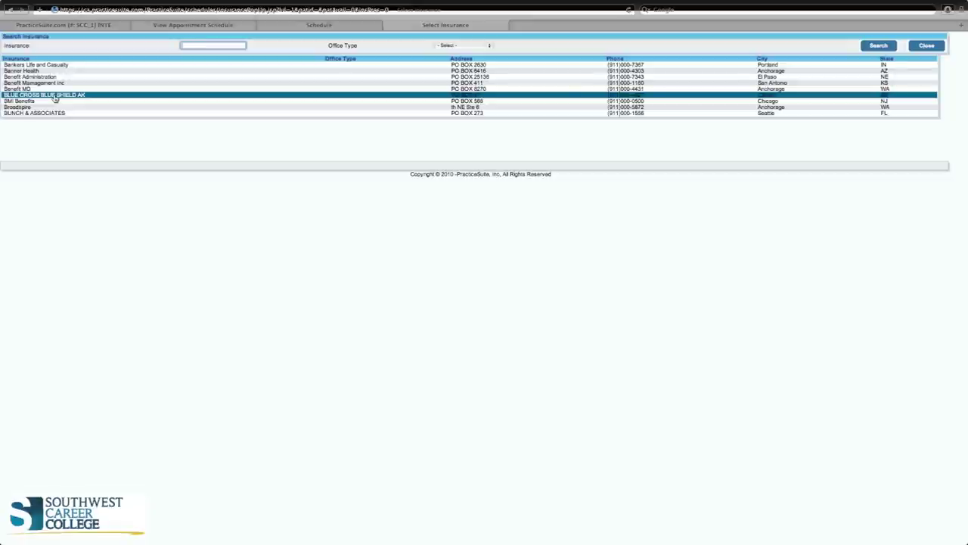
click(54, 97)
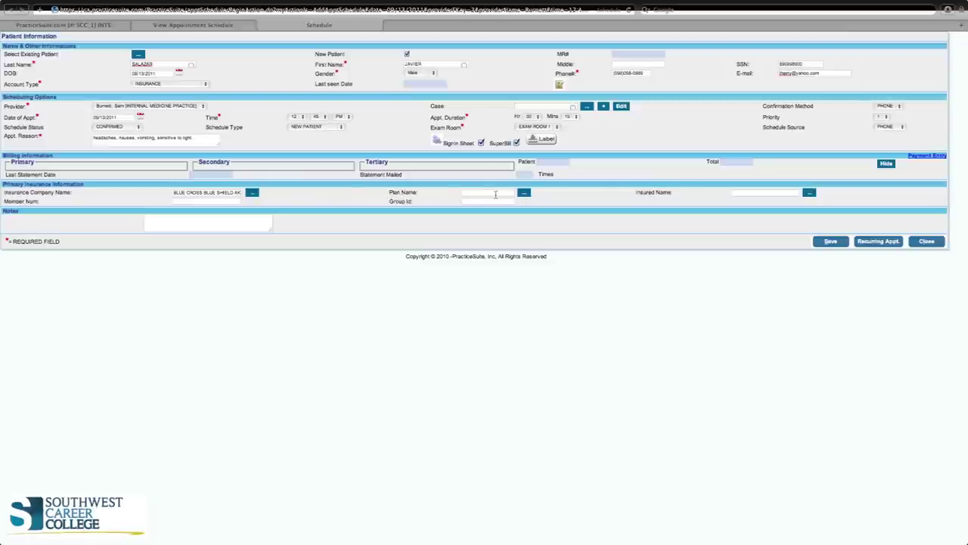
Select the BLUE CROSS BLUE SHIELD AK policy as the primary plan name
click(524, 193)
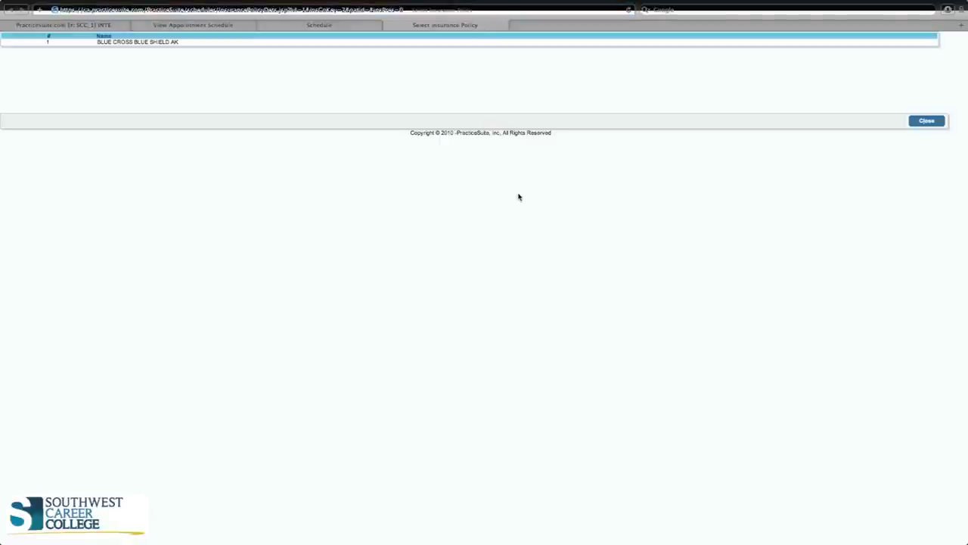
click(149, 42)
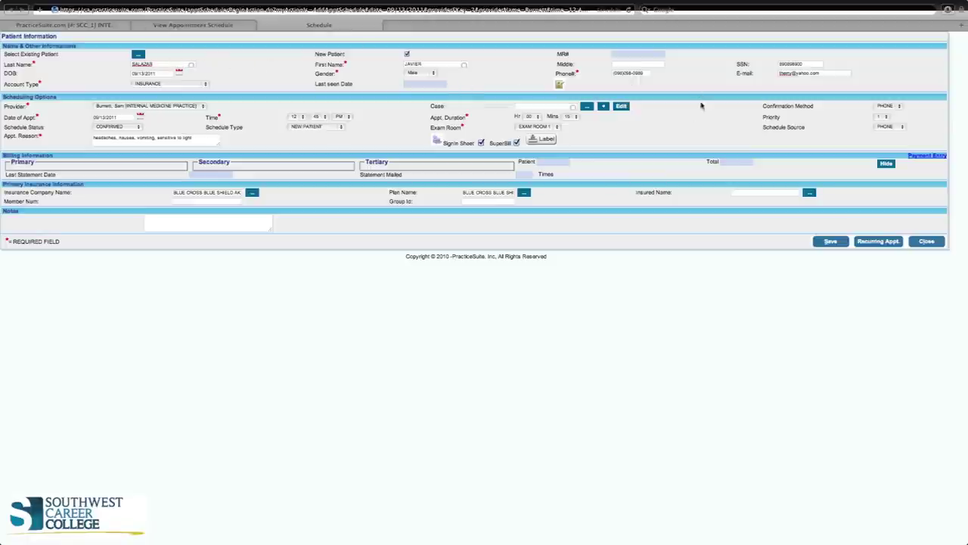
Fill the primary insurance's Insured Name, Member Num and Group Id with the patient's name, member number and group number
click(763, 191)
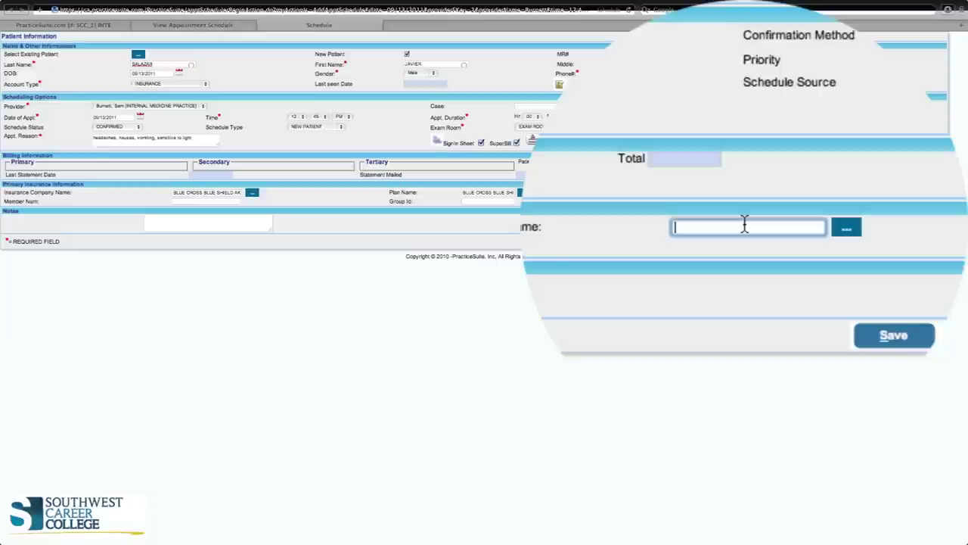
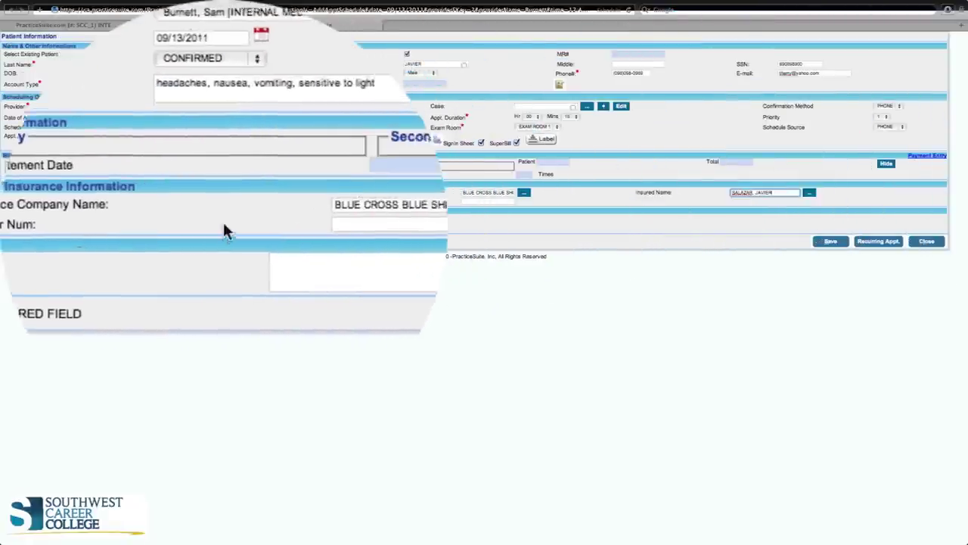
click(224, 224)
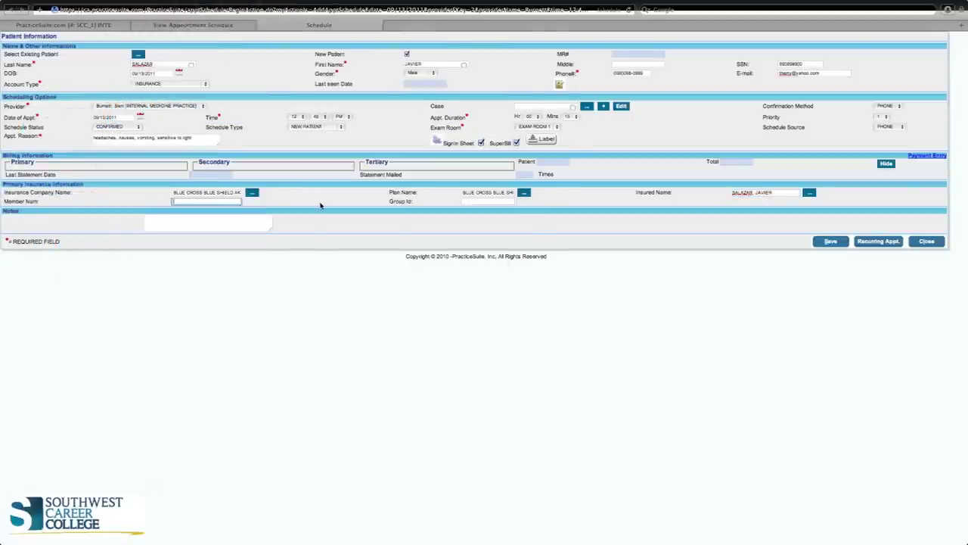
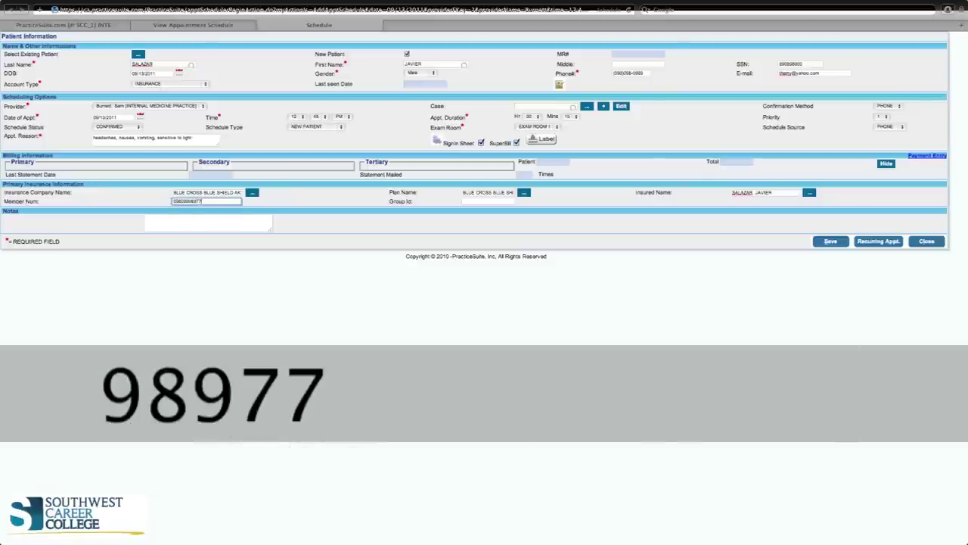
click(481, 200)
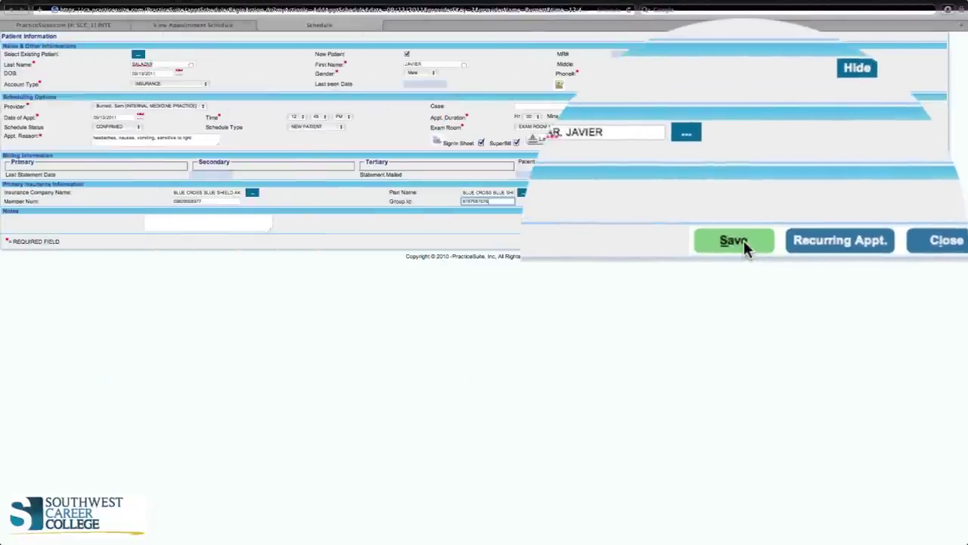
After the save is rejected, change the phone area code to 915 and save the appointment
click(733, 240)
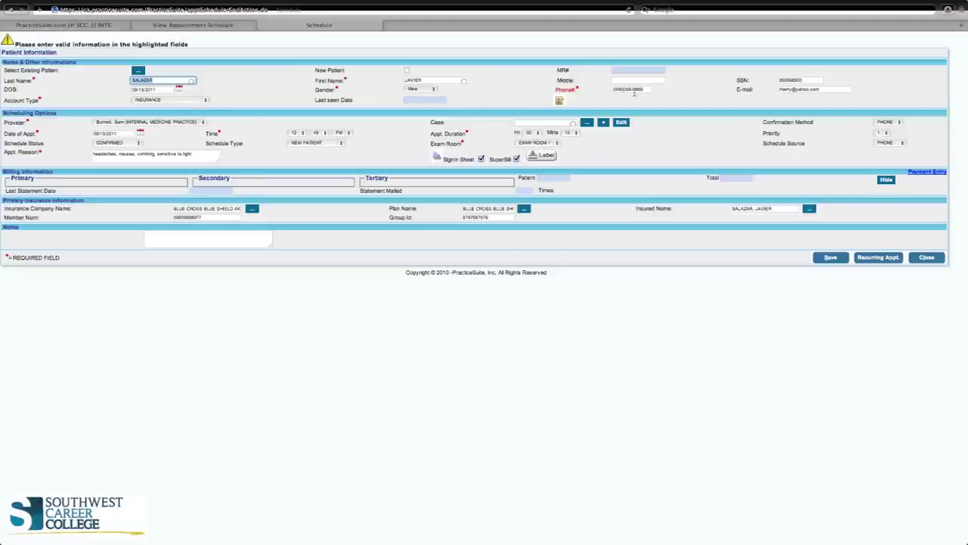
click(624, 198)
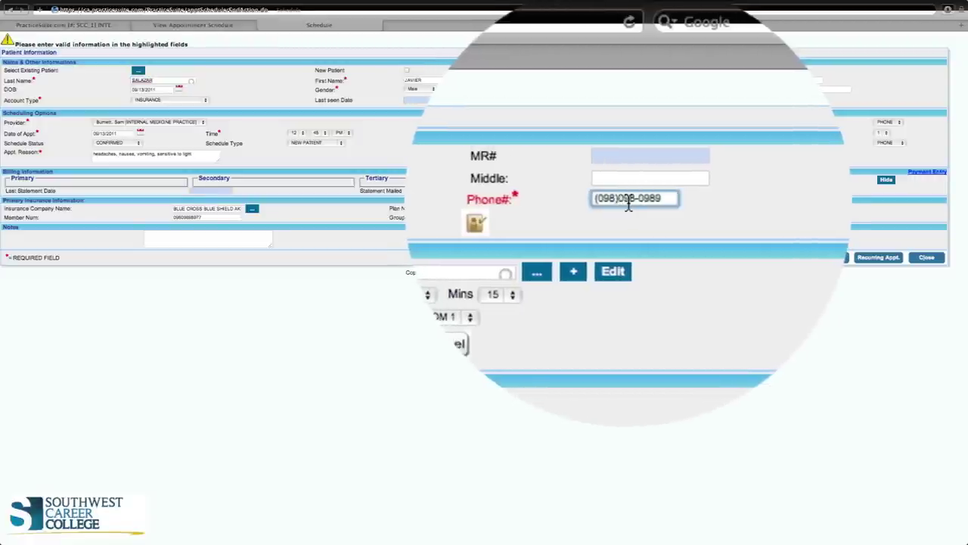
key(Left)
key(BackSpace)
key(BackSpace)
key(BackSpace)
text(9)
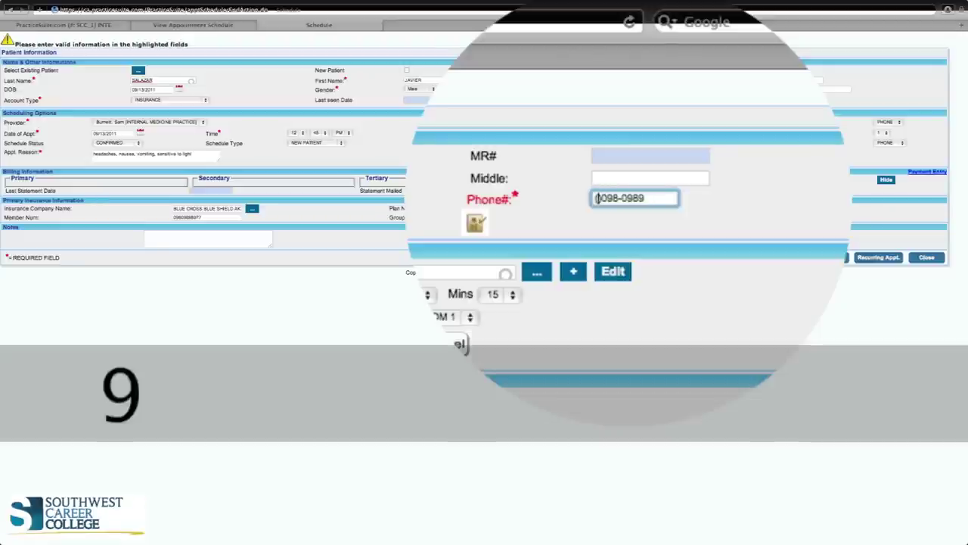
text(15)
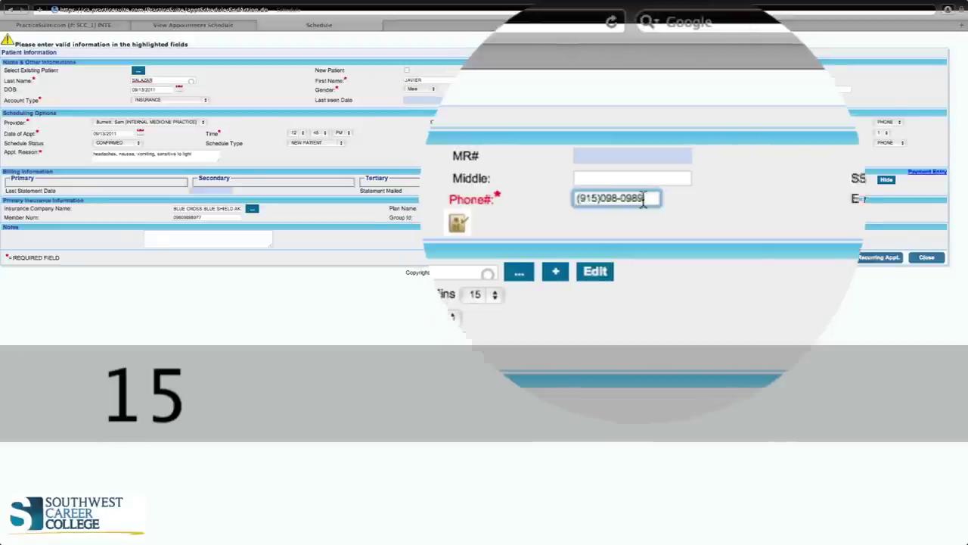
click(829, 317)
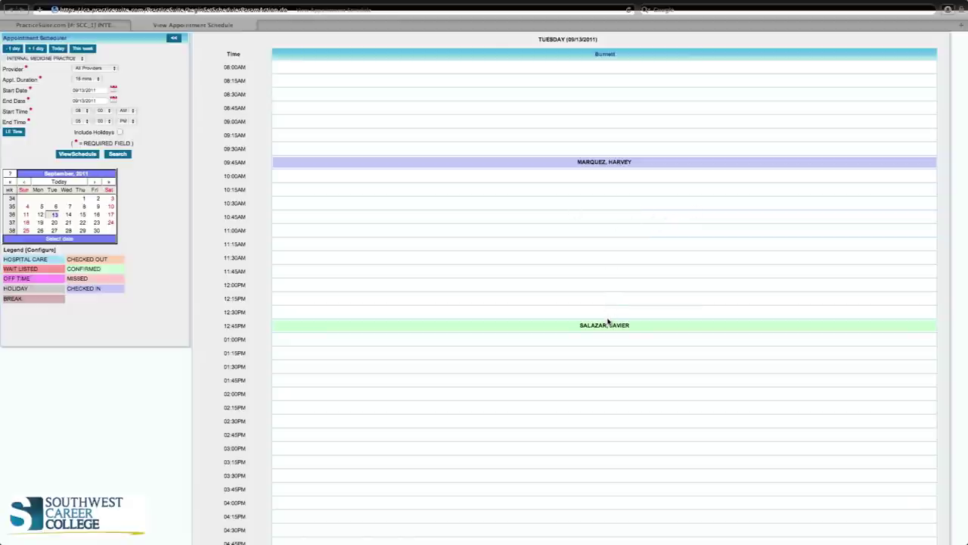
Check in the 12:45 PM appointment from its schedule popup
mouse_move(607, 324)
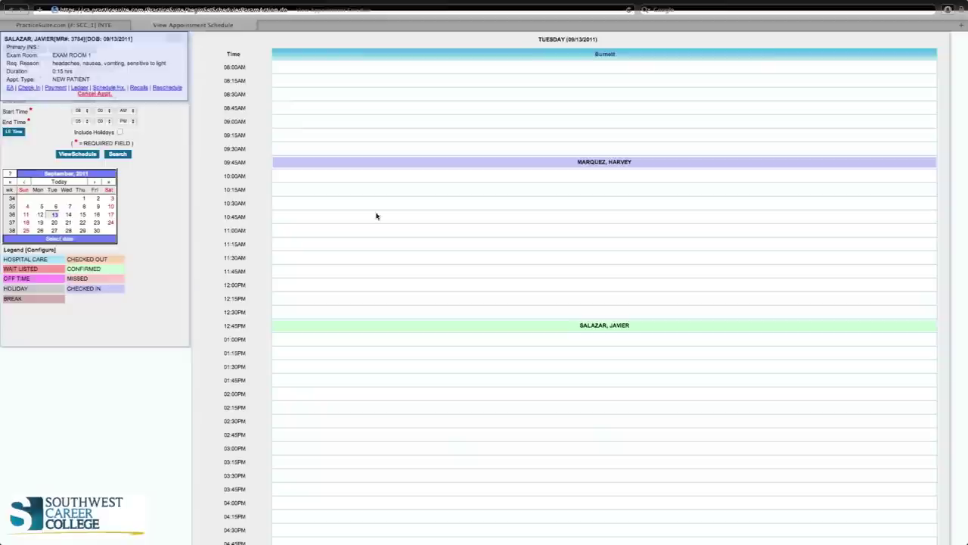
click(29, 88)
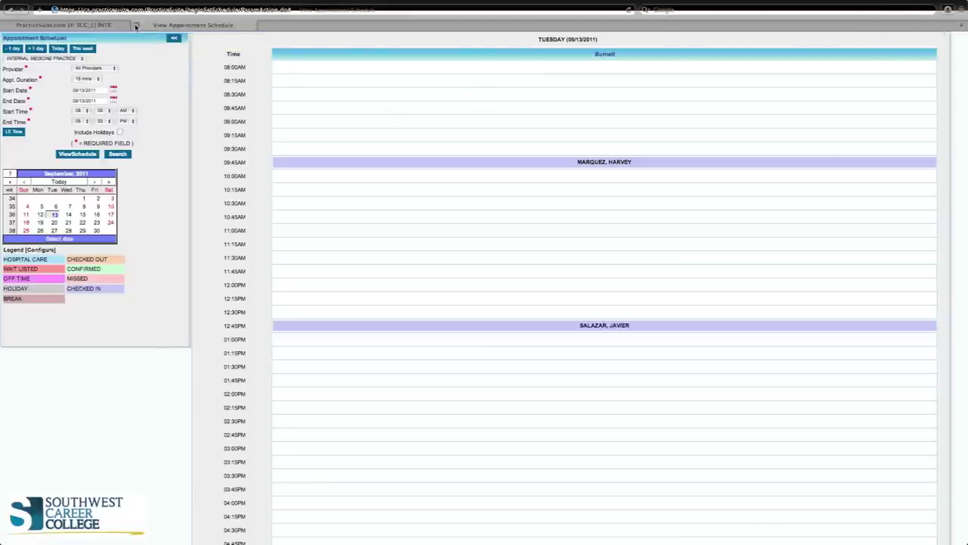
Close the schedule, go to EMR > Clinical Desktop, and open the 12:45 PM patient's chart
click(136, 26)
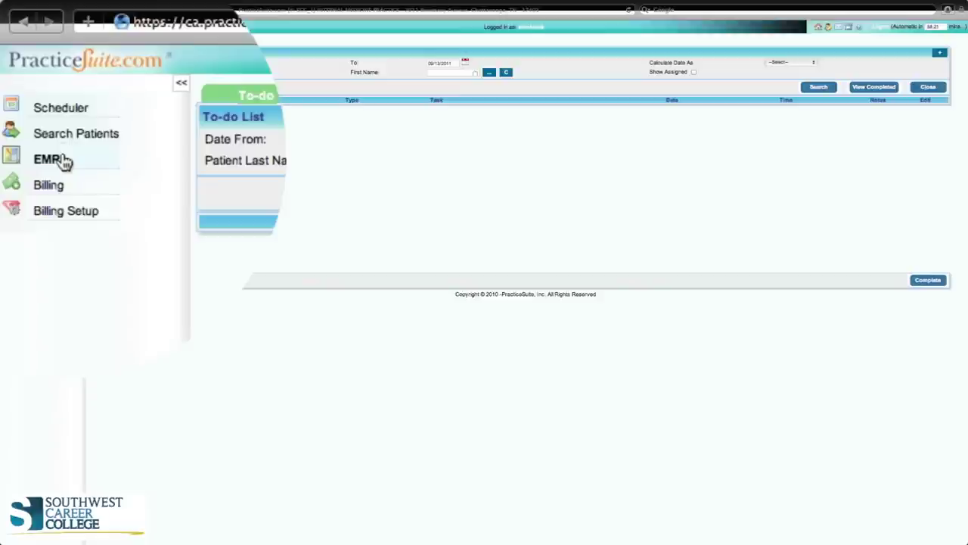
click(65, 161)
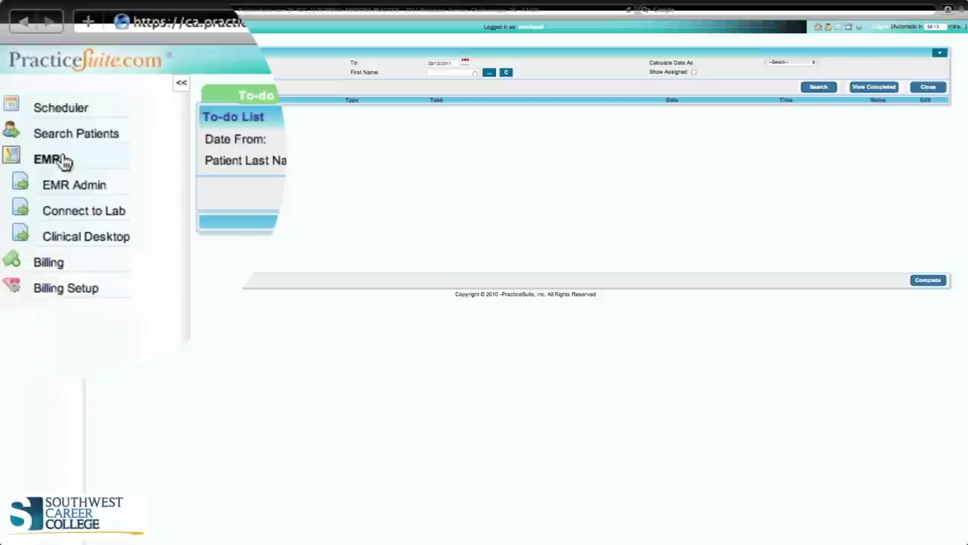
click(76, 229)
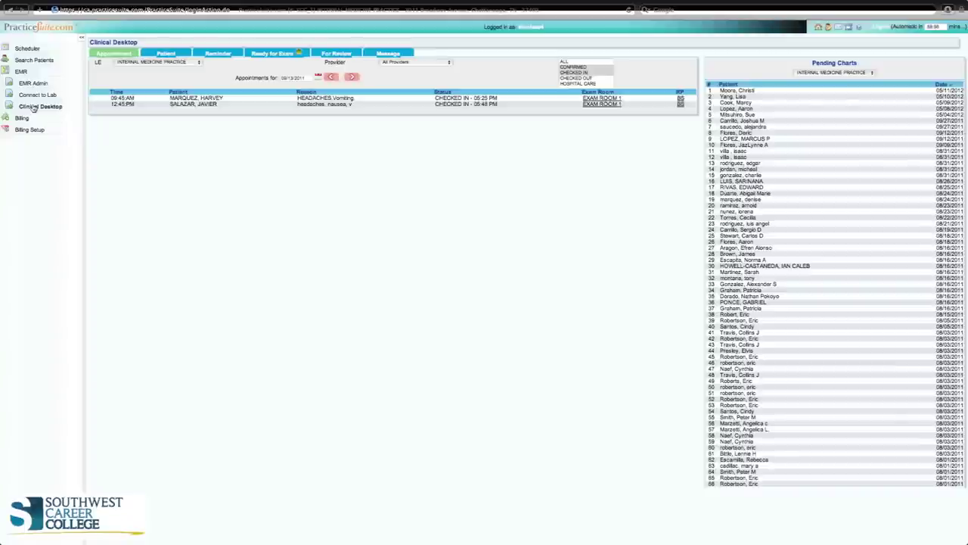
click(181, 105)
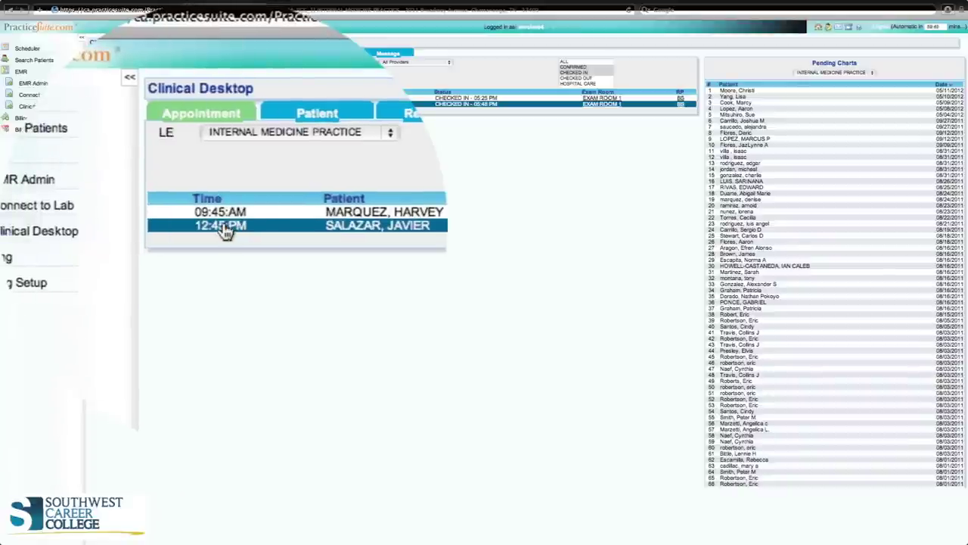
double_click(124, 104)
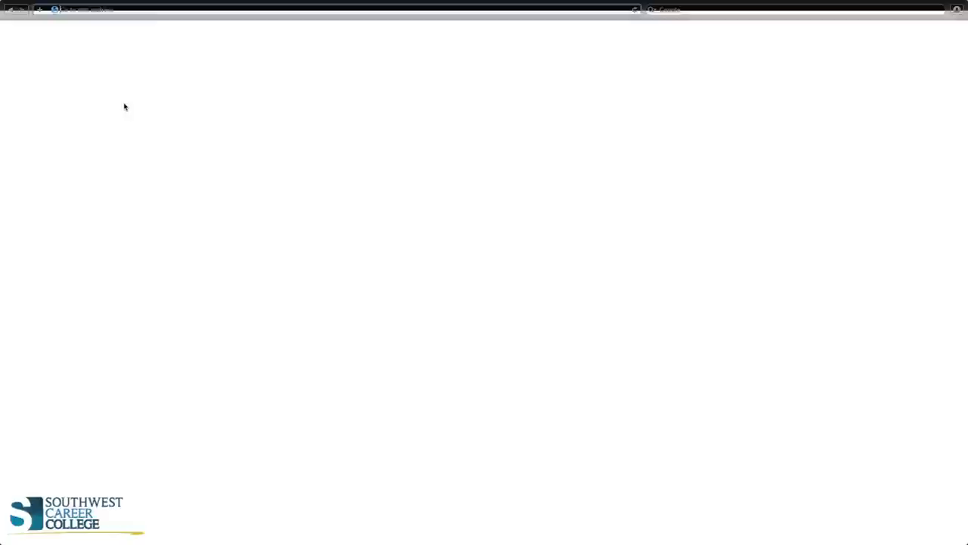
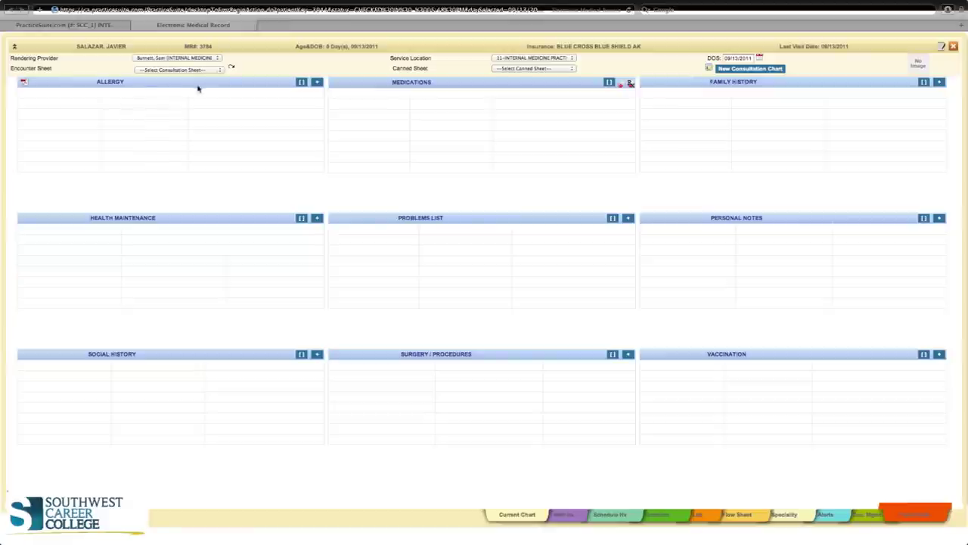
Add a new allergy entry and select 9992-Peanut from the allergen search results
click(319, 82)
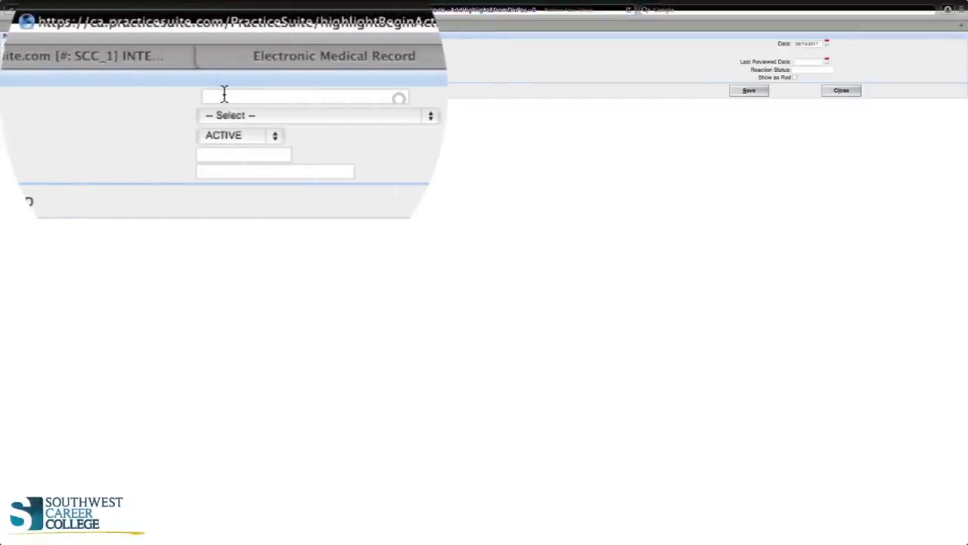
click(224, 95)
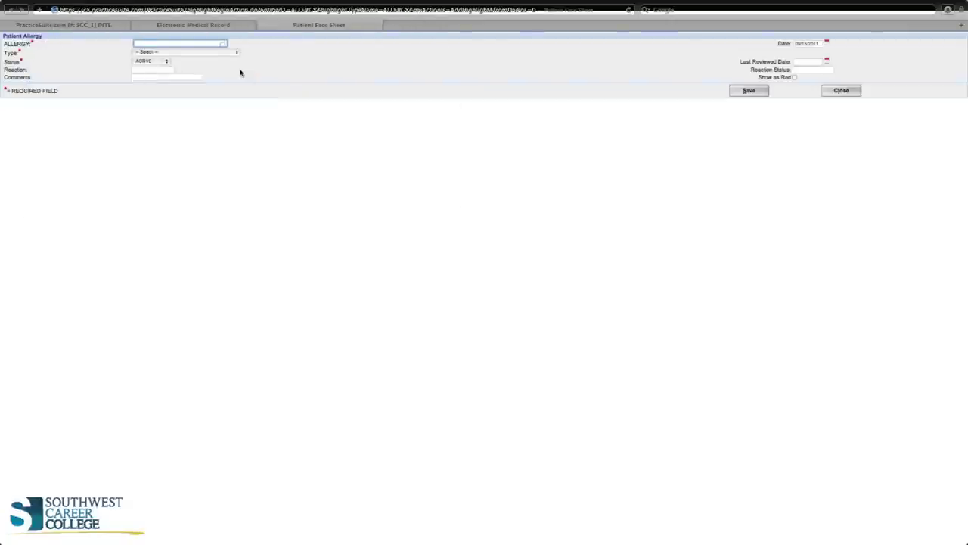
text(peanuts)
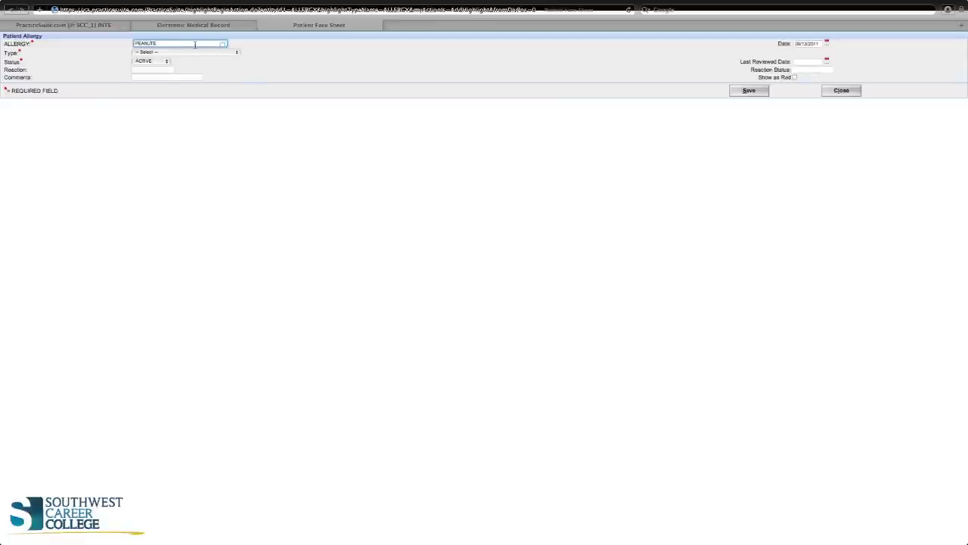
key(BackSpace)
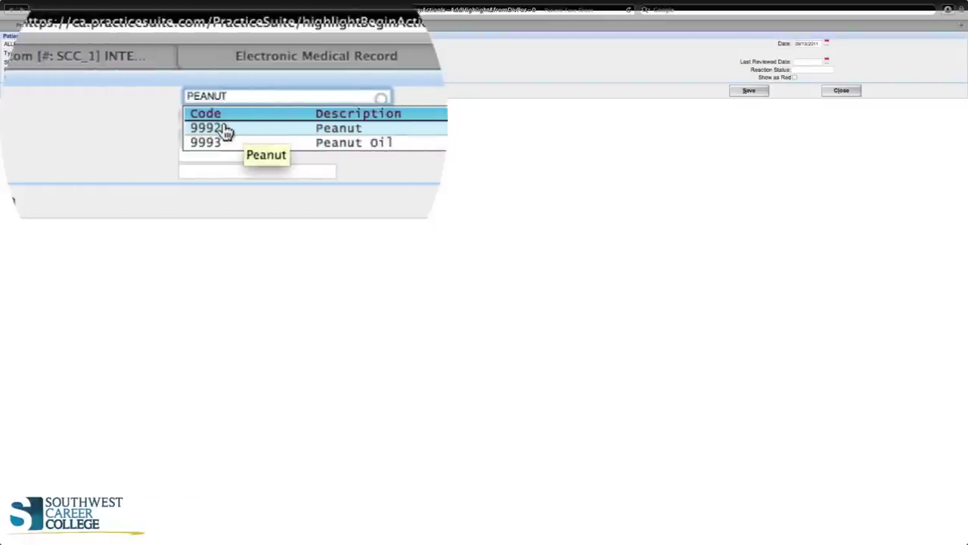
click(154, 59)
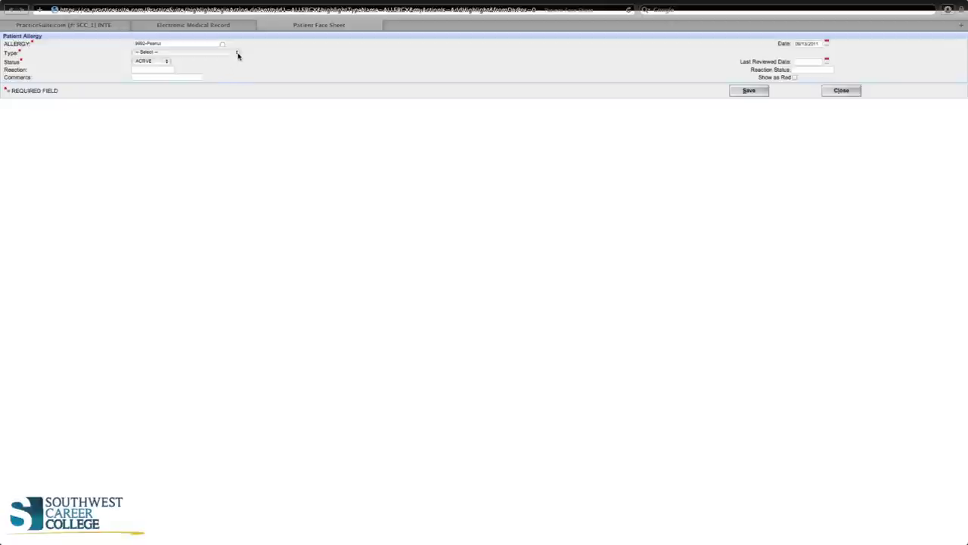
Set the allergy type to food allergy, reaction NONE, and comment FAMILY ALLERGY
click(238, 53)
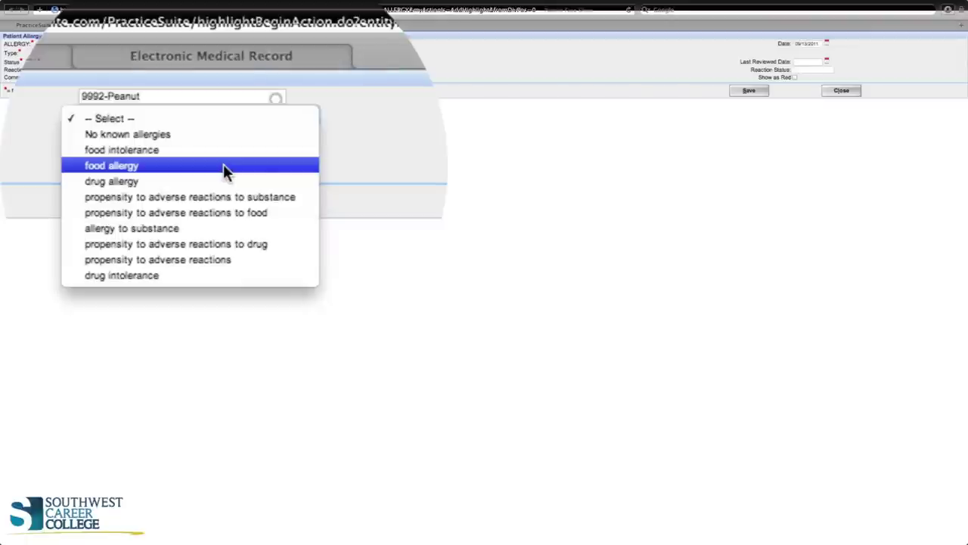
click(223, 163)
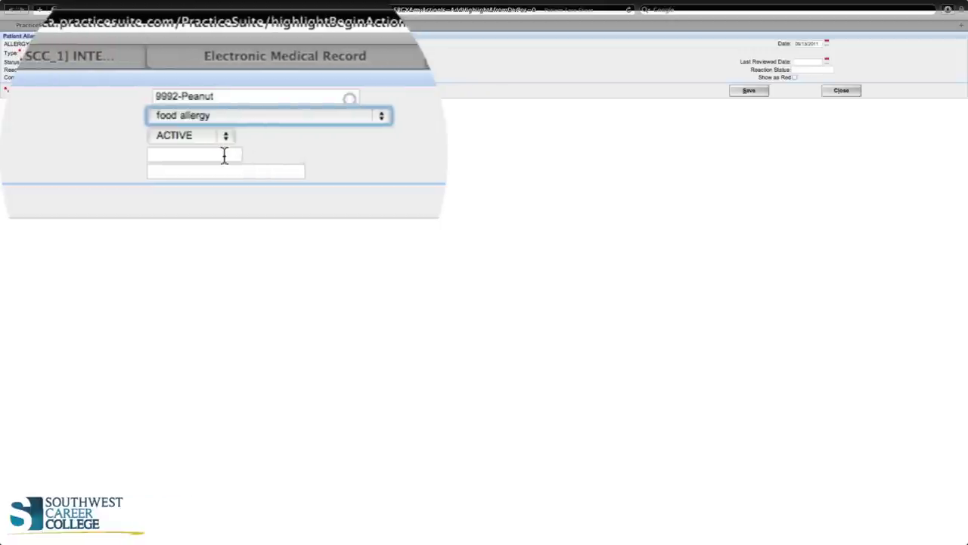
click(224, 155)
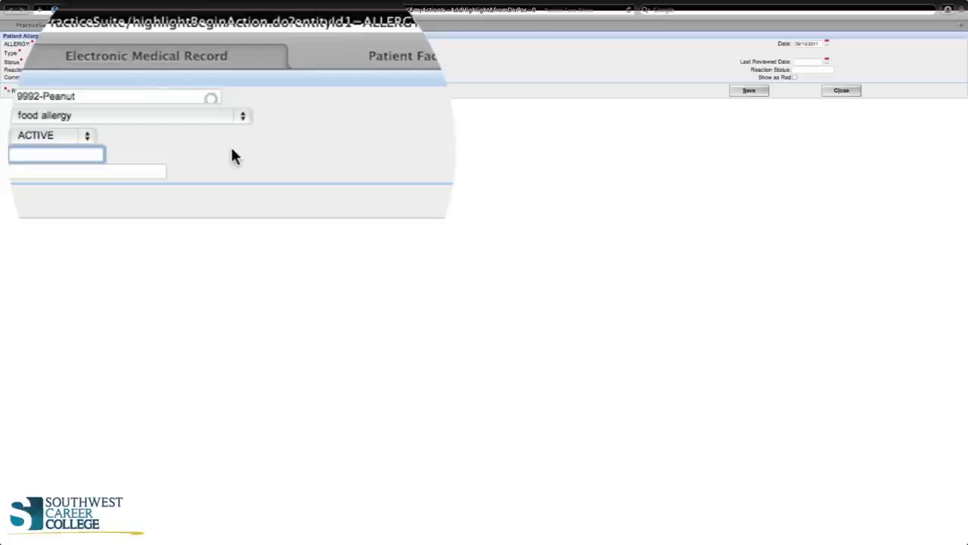
text(NONE)
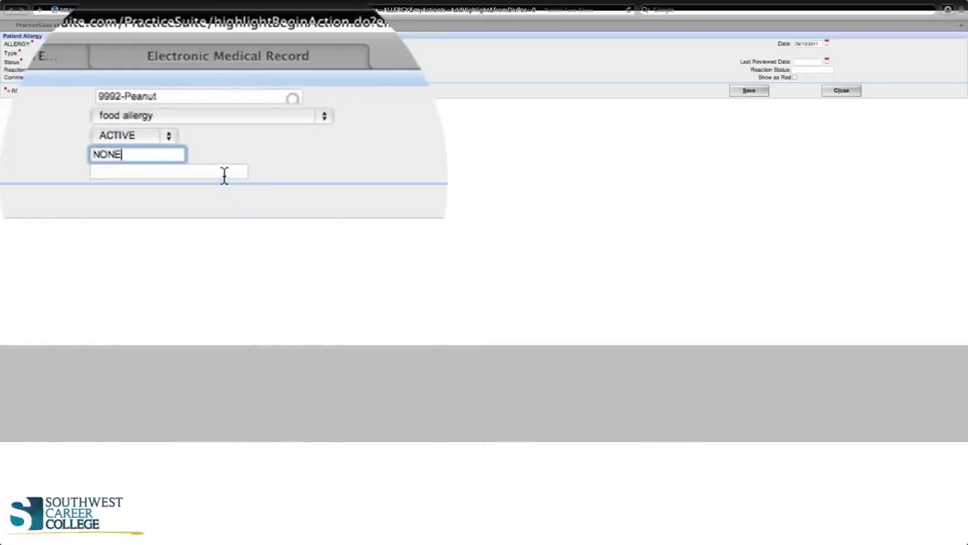
click(193, 77)
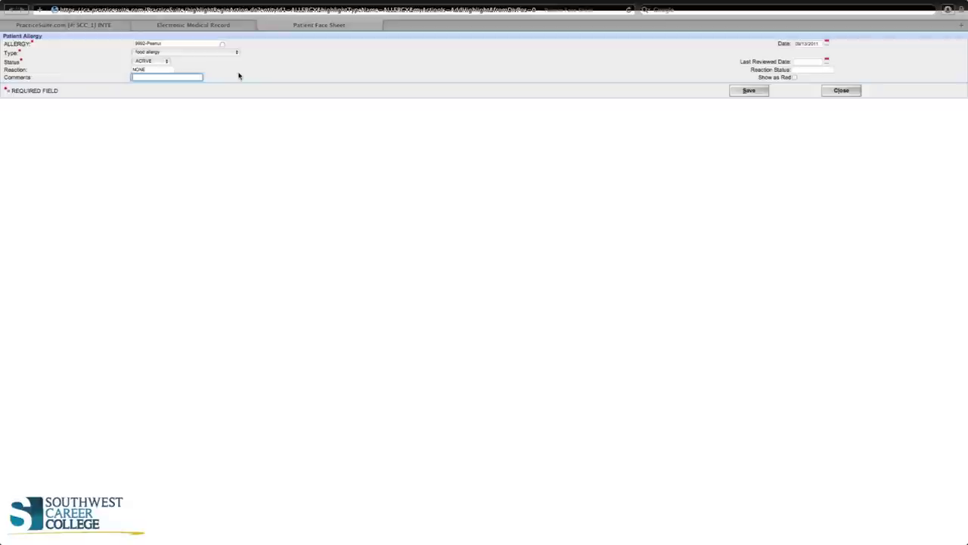
text(F)
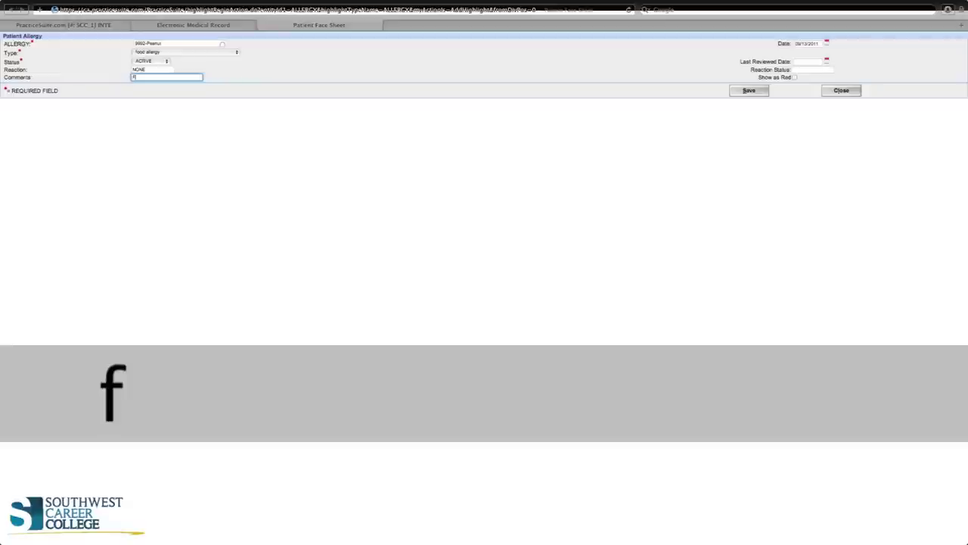
text(AMILY ALLERGY)
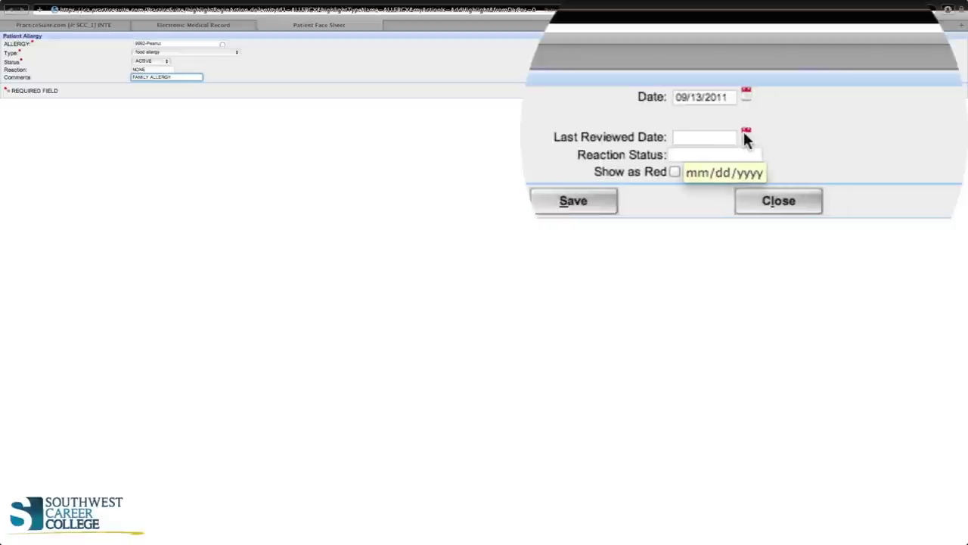
Set Last Reviewed Date to 08/15/2011 and enter reaction status CLEAR NO SYM
click(744, 132)
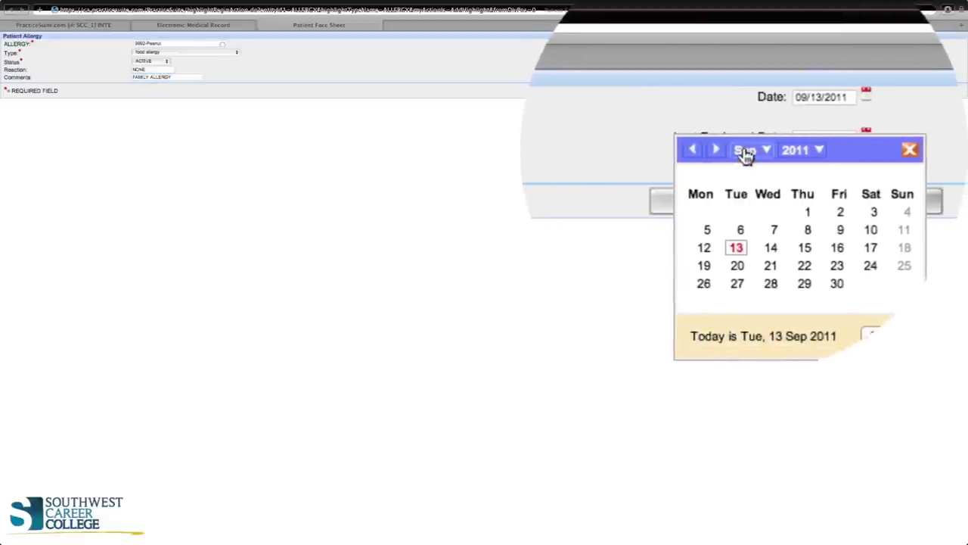
click(746, 152)
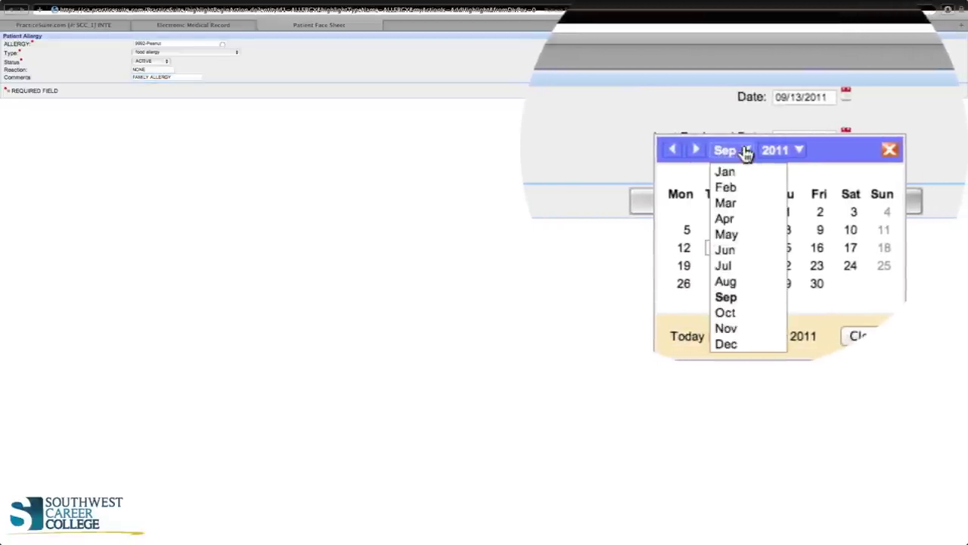
click(743, 281)
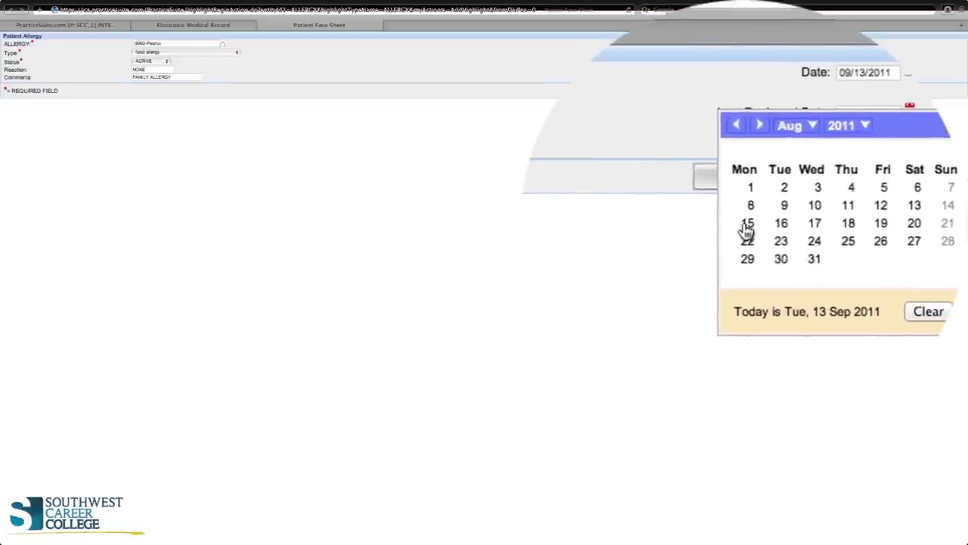
click(747, 224)
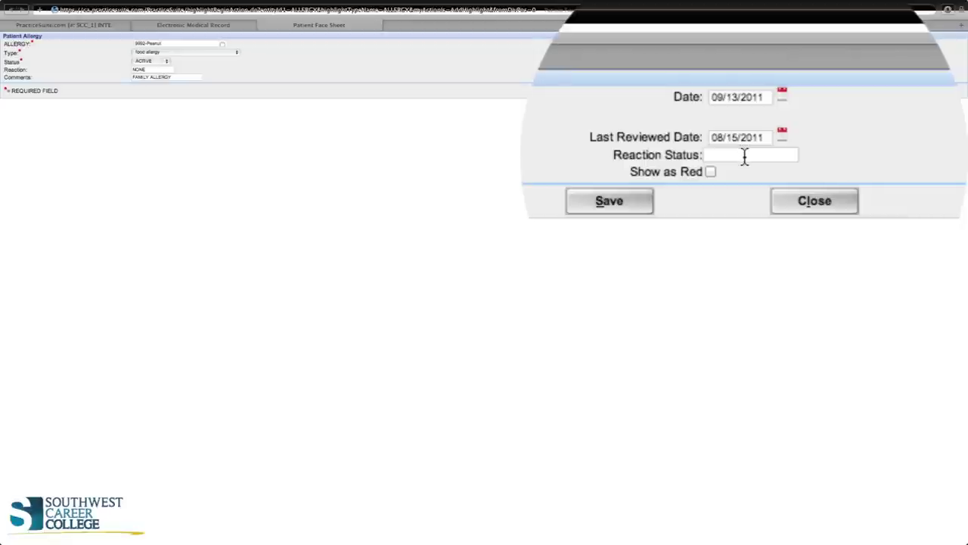
click(744, 154)
text(C)
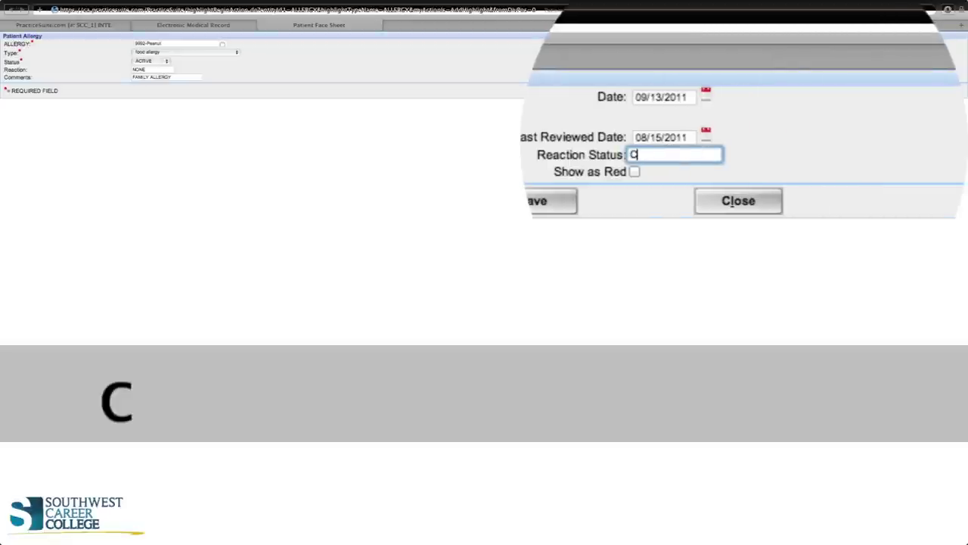
text(LEAR NO)
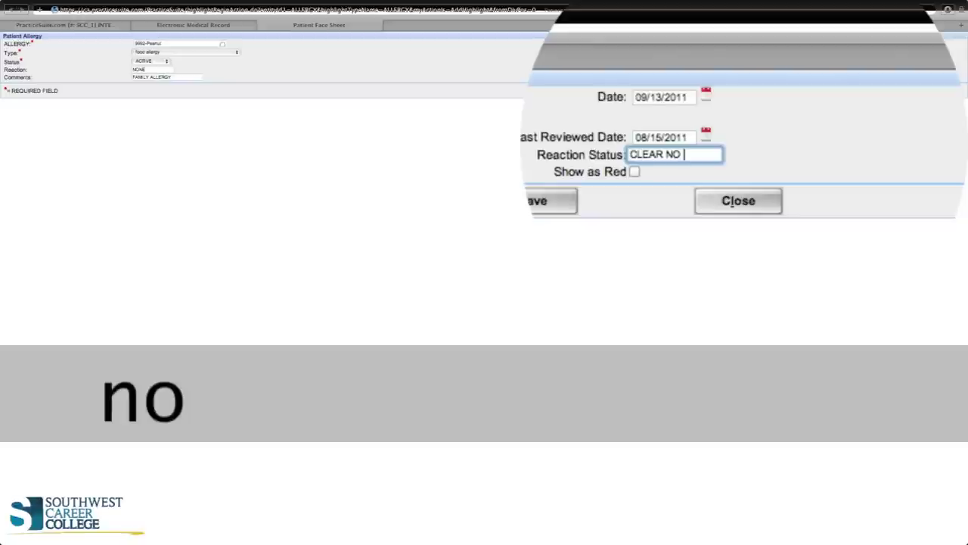
text( SYM)
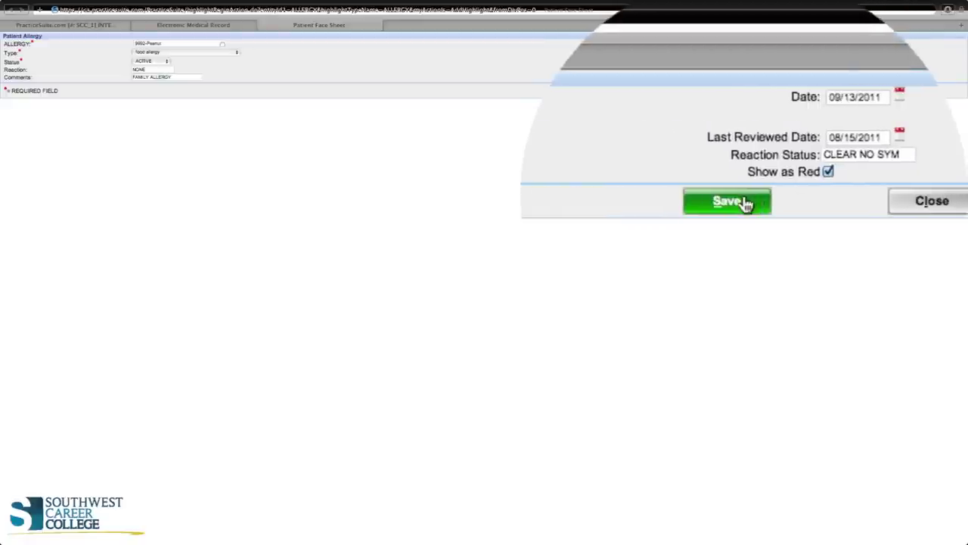
Save the 9992-Peanut allergy entry to the patient's chart
click(745, 202)
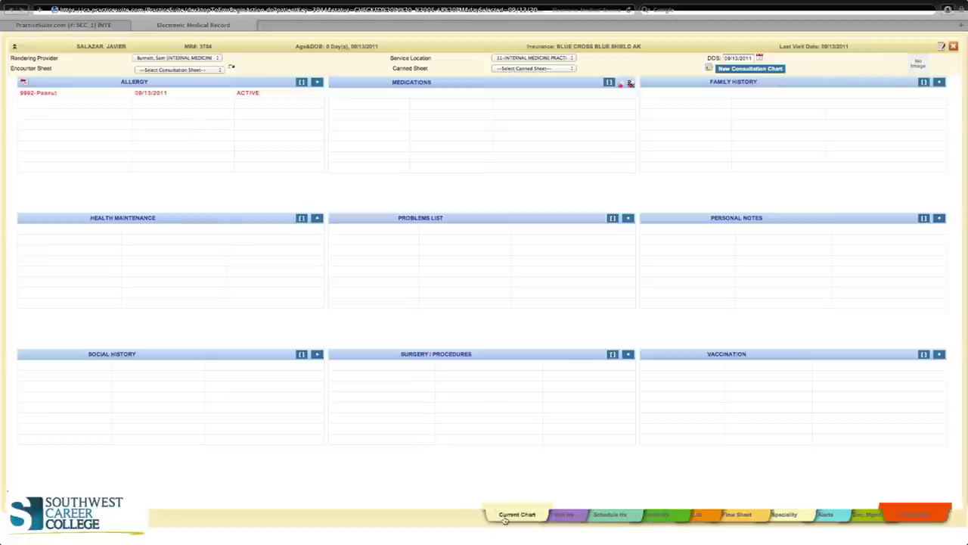
Browse the patient's visit, schedule, order and lab histories, ending on the OB flow sheet
click(559, 515)
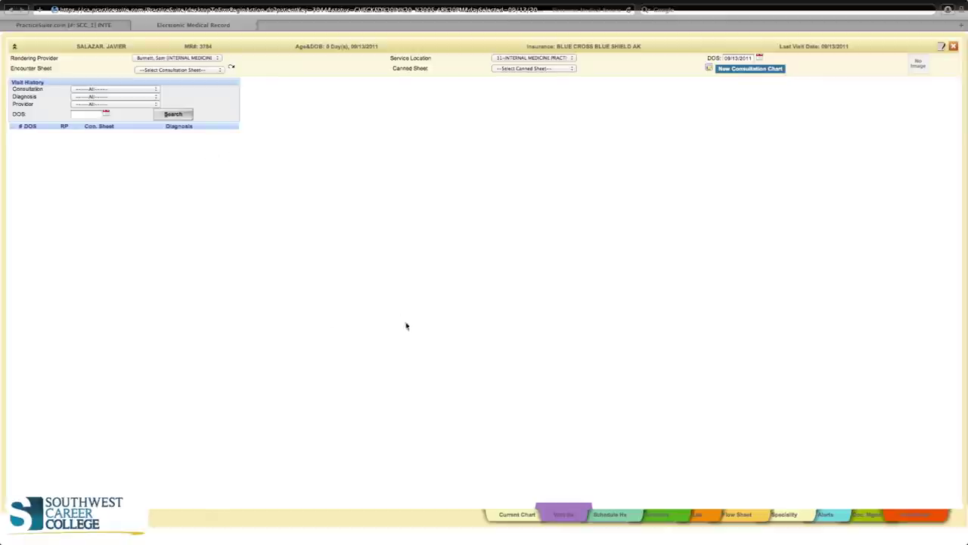
click(625, 515)
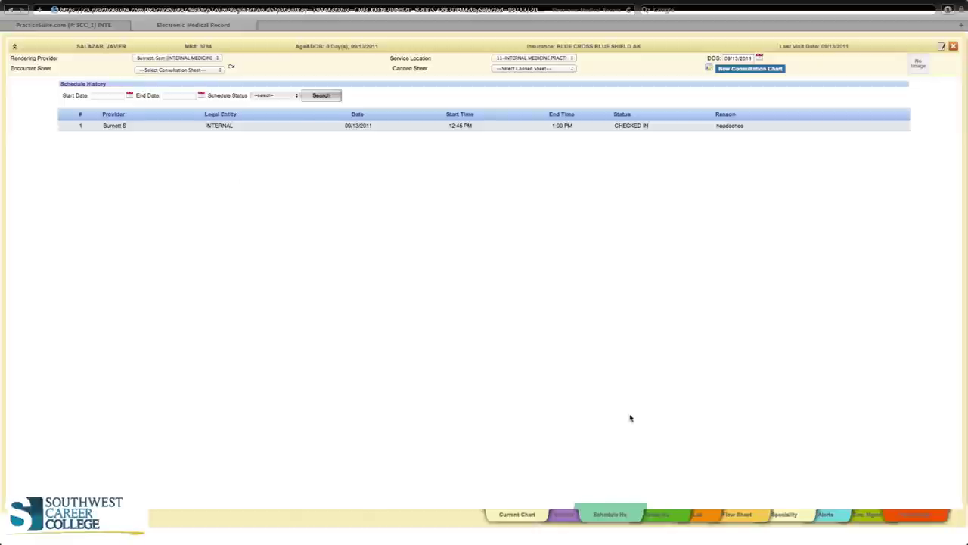
click(670, 514)
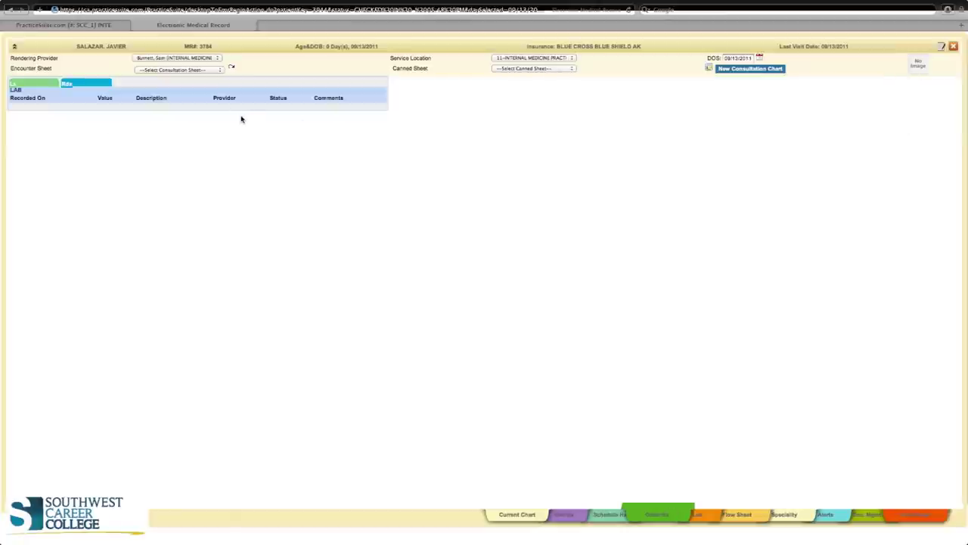
click(700, 515)
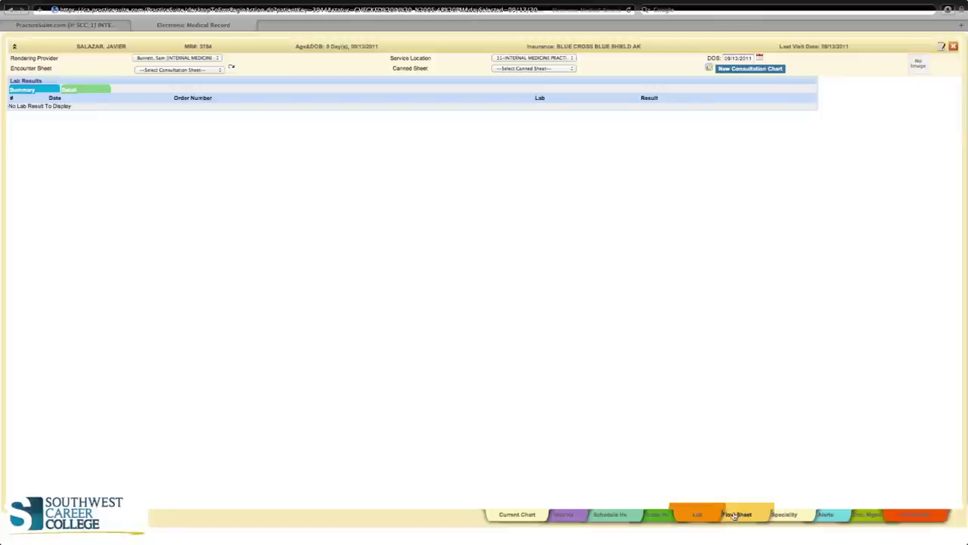
click(735, 515)
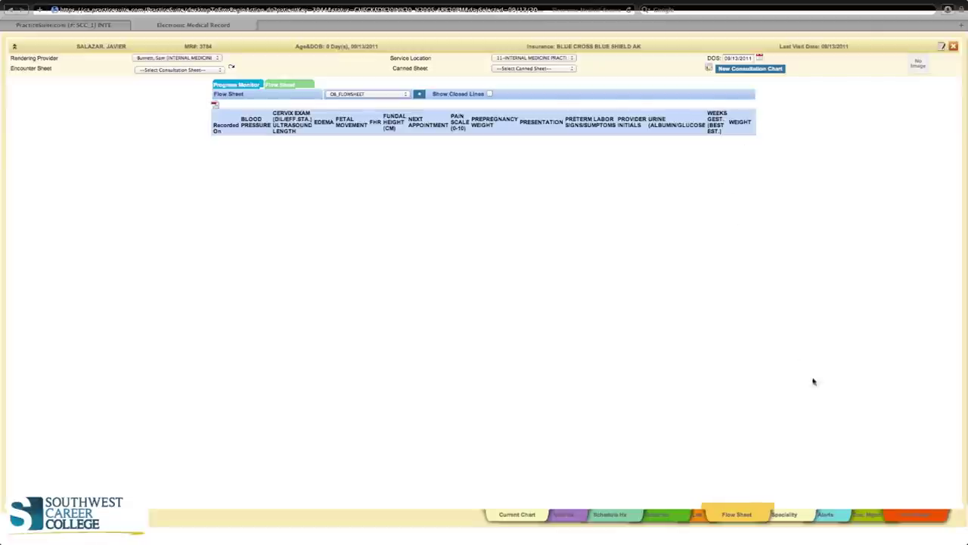
View the Speciality growth chart, then bring up the Doc. Mgmt upload page
click(802, 514)
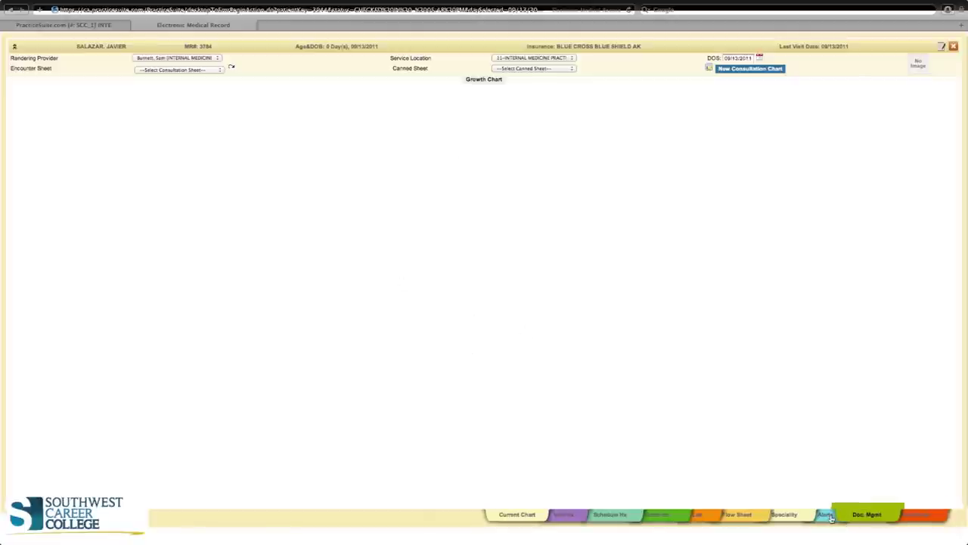
click(868, 515)
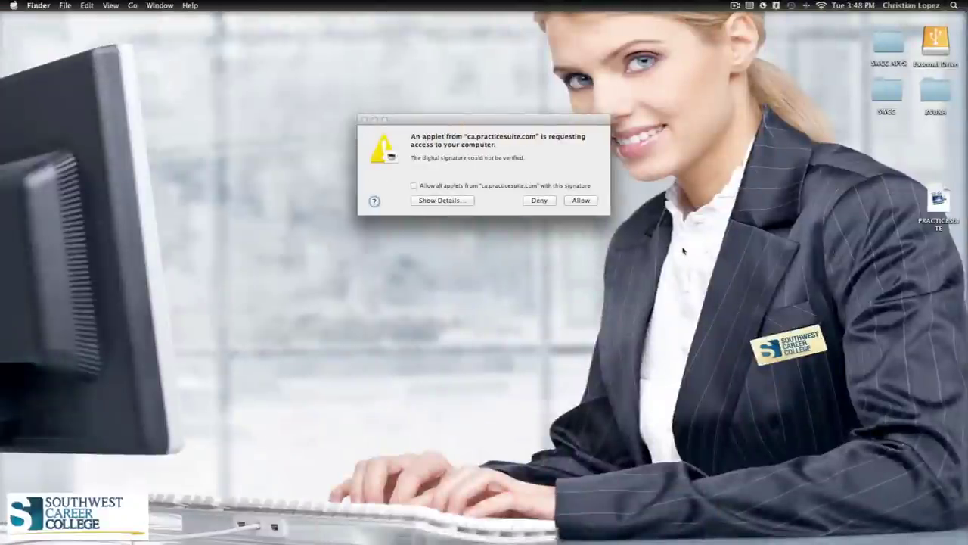
Allow the ca.practicesuite.com applet access and return to the EMR in Safari
mouse_move(302, 538)
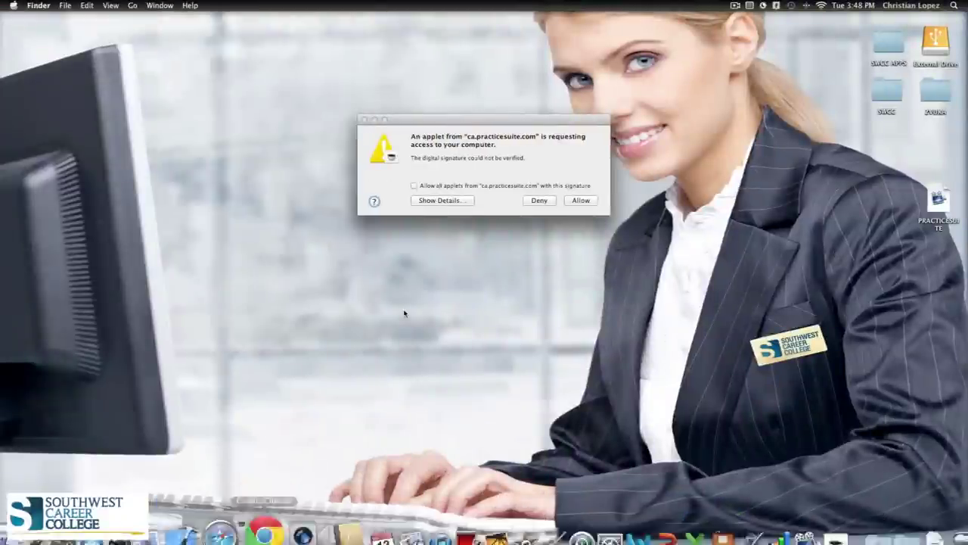
click(587, 202)
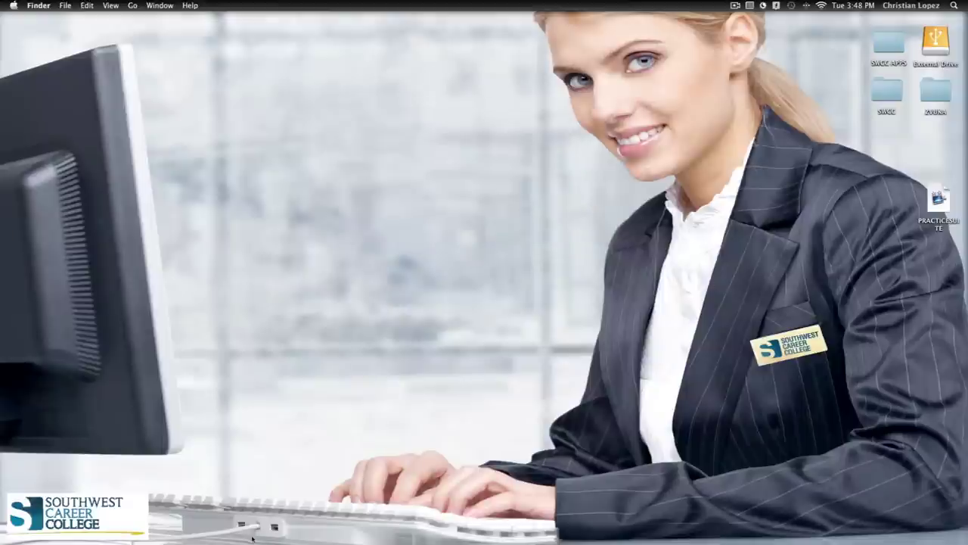
mouse_move(240, 519)
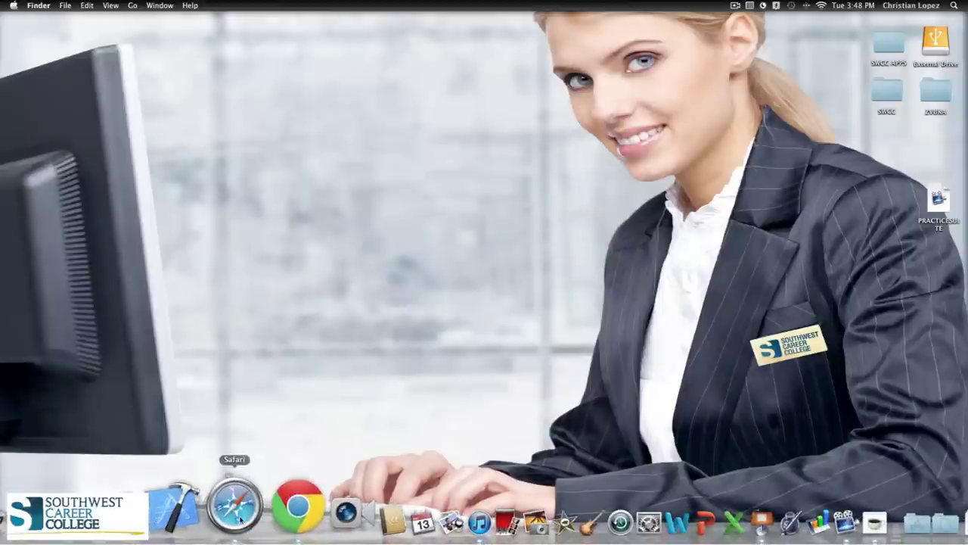
click(239, 519)
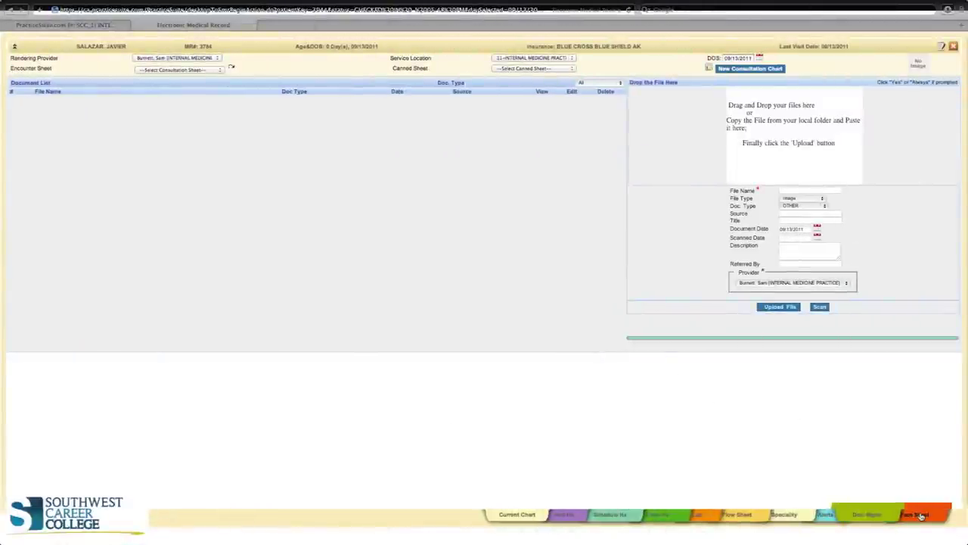
Show the Face Sheet, where the Allergy panel lists 9992-Peanut as ACTIVE
click(921, 516)
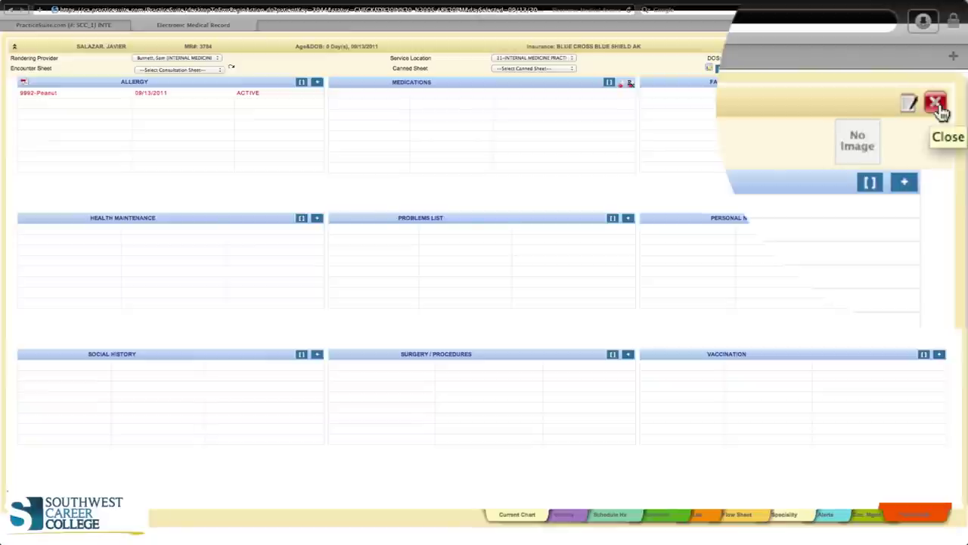
Close the patient chart and log out of both the Clinical Desktop and PracticeSuite
click(936, 105)
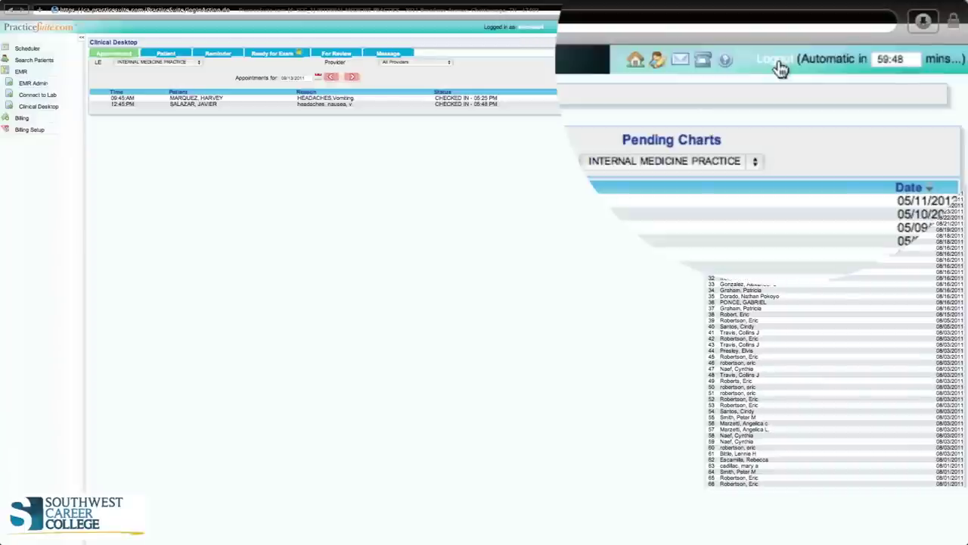
click(779, 69)
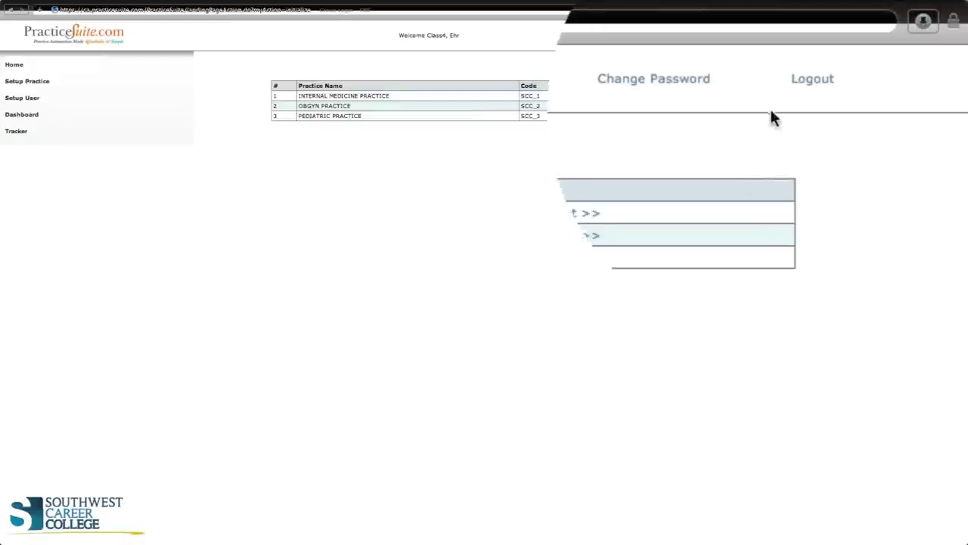
click(895, 35)
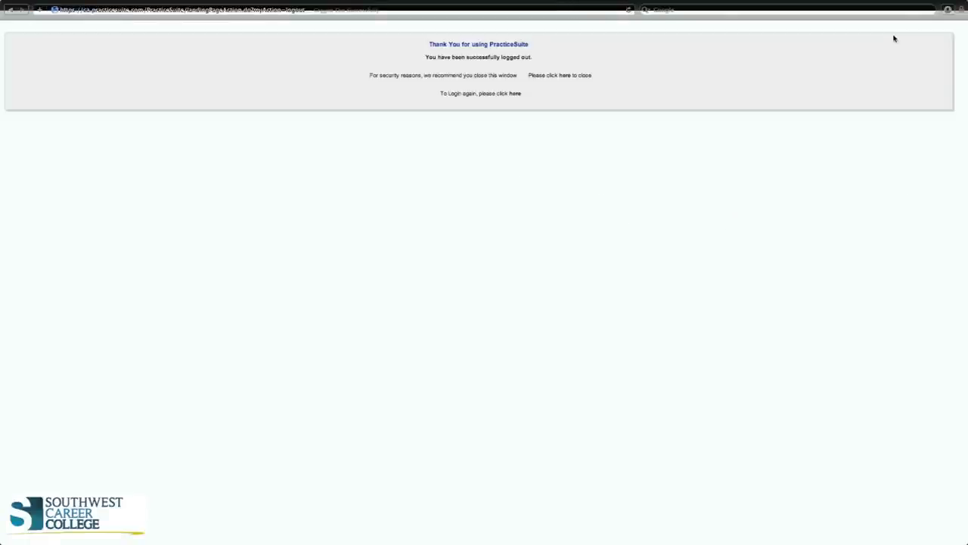